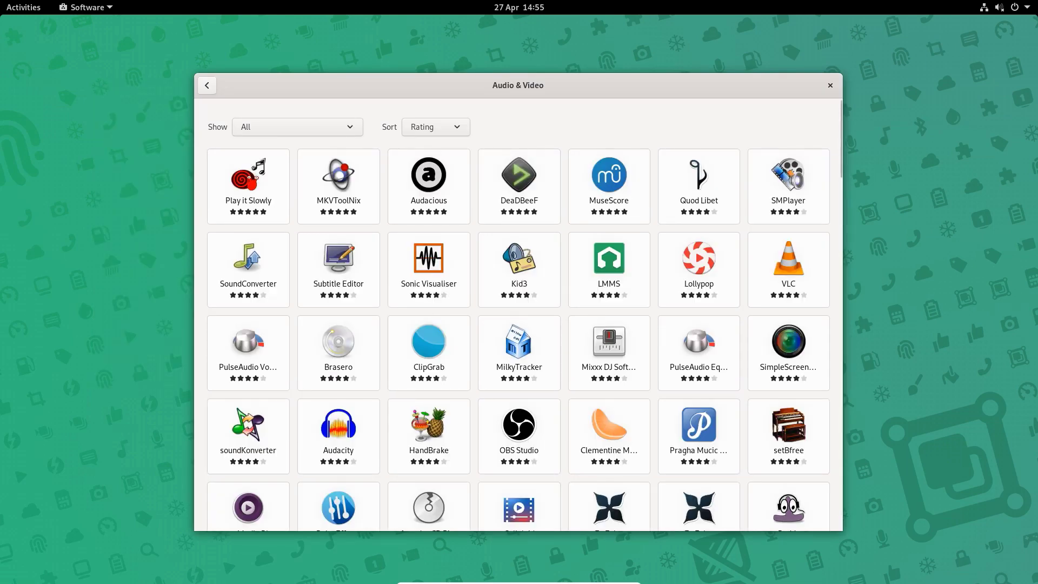
{"action": "scroll", "coordinate": [519, 317], "scroll_direction": "down", "scroll_amount": 3}
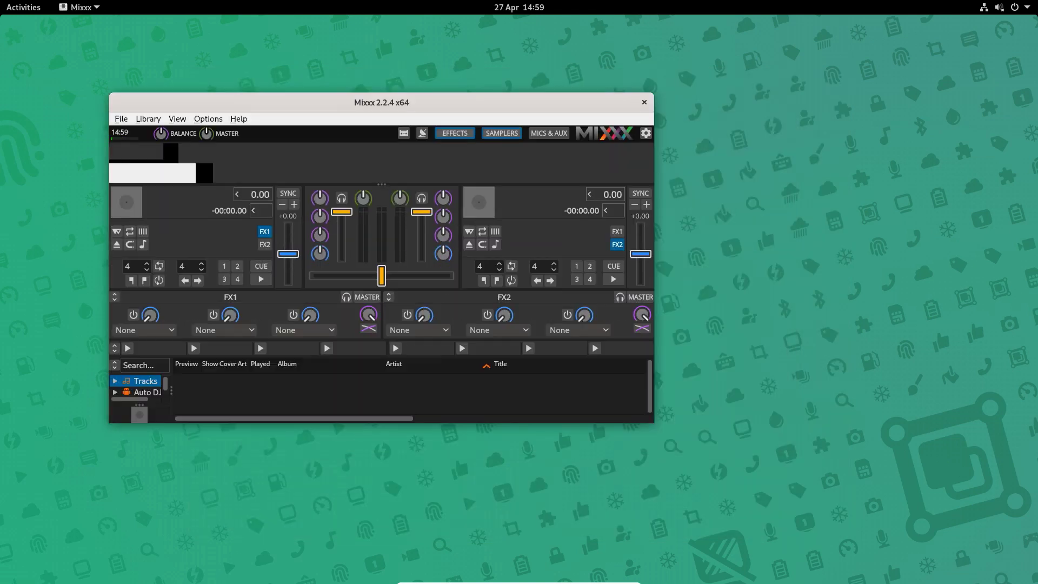
Step: Maximise the Mixxx window and show the Auto DJ section of the library
{"action": "key", "text": "alt+space"}
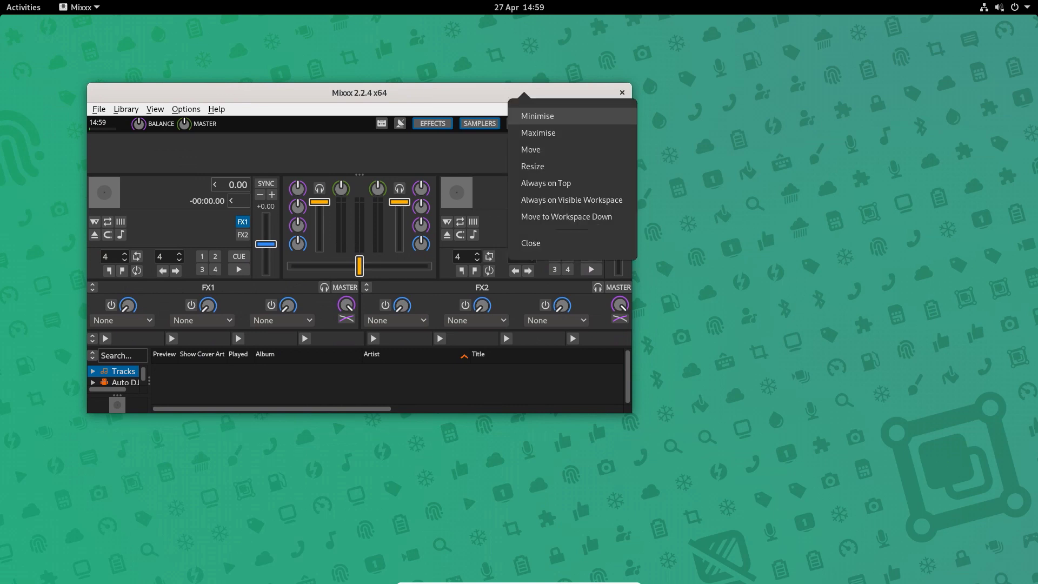
{"action": "key", "text": "Down"}
{"action": "key", "text": "Return"}
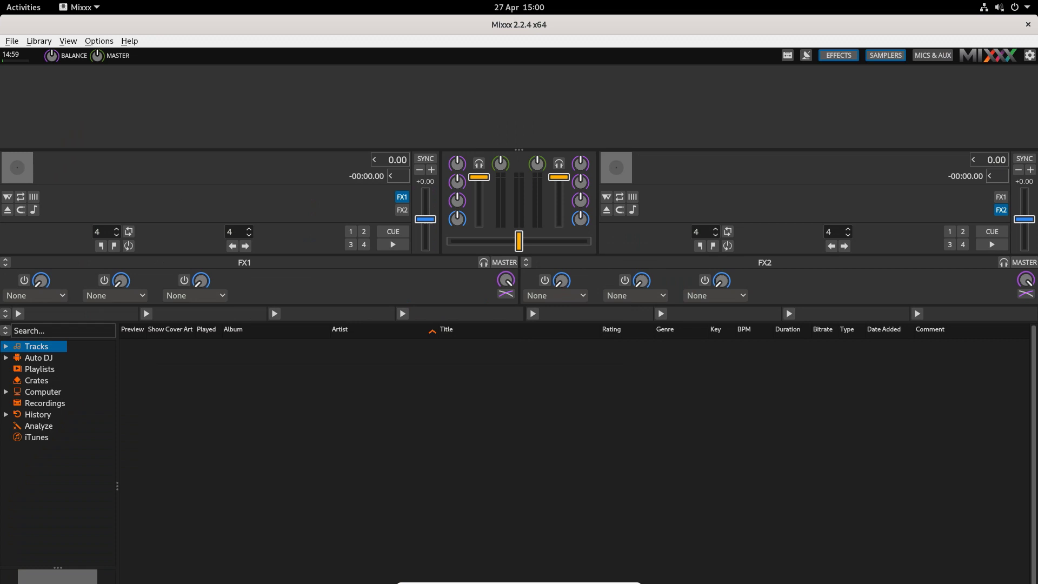
{"action": "left_click", "coordinate": [38, 357]}
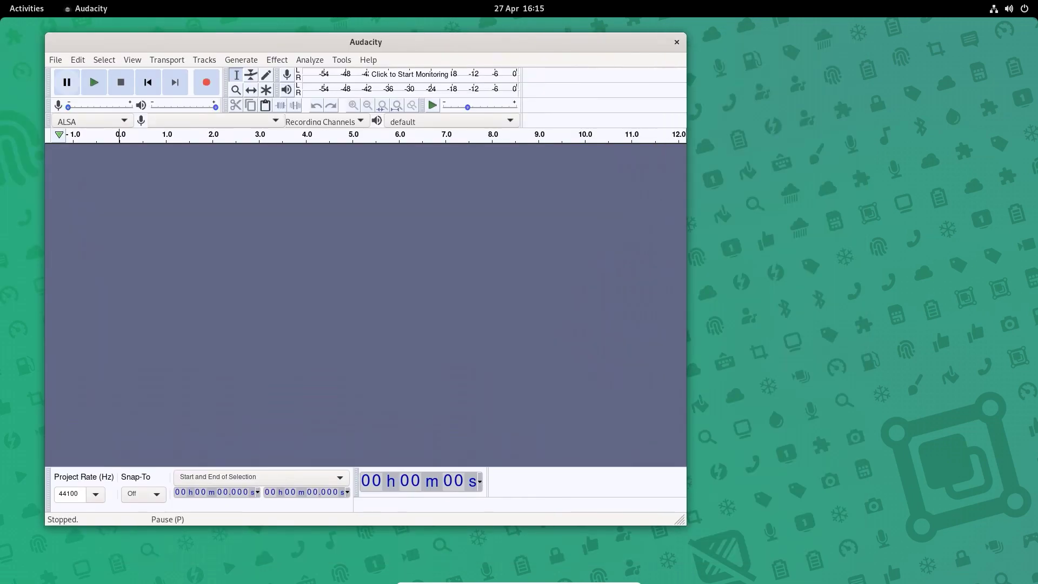
Step: Open the "LANDR-Crimson musically" audio file in Audacity, play it from about 15 s and stop playback
{"action": "left_click", "coordinate": [55, 60]}
{"action": "left_click", "coordinate": [55, 59]}
{"action": "left_click", "coordinate": [232, 176]}
{"action": "double_click", "coordinate": [405, 160]}
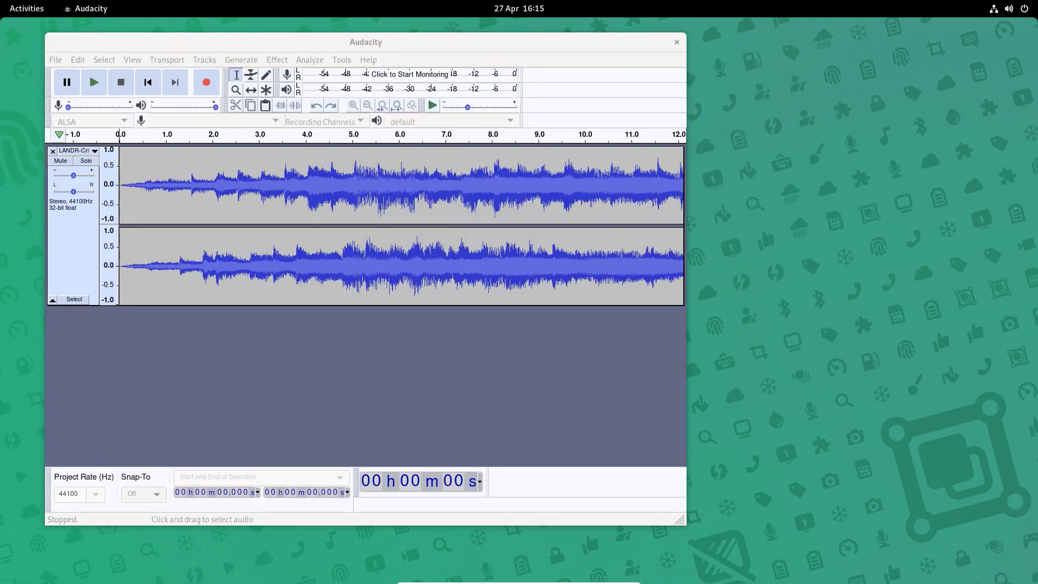
{"action": "key", "text": "space"}
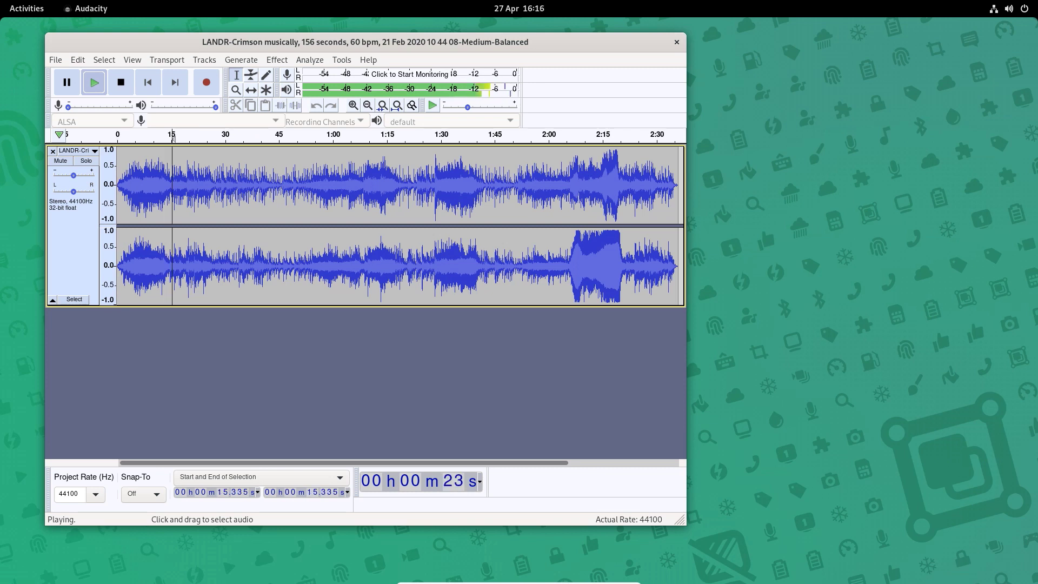
{"action": "key", "text": "space"}
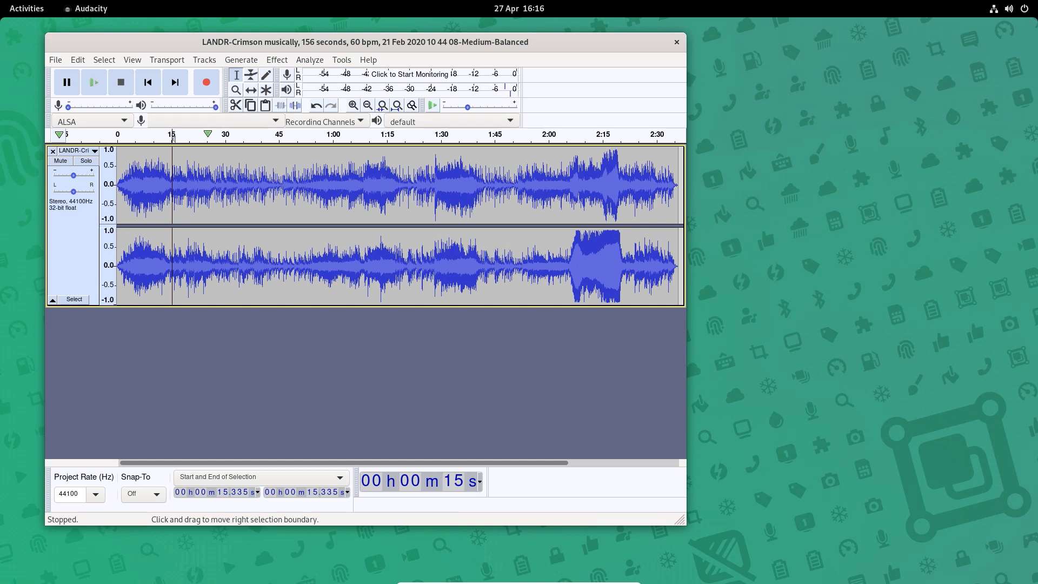
Step: Select the stereo audio from about 14.04 s to 17.07 s, play the selection and stop playback
{"action": "key", "text": "ctrl+1"}
{"action": "key", "text": "ctrl+1"}
{"action": "key", "text": "ctrl+1"}
{"action": "key", "text": "ctrl+1"}
{"action": "key", "text": "ctrl+1"}
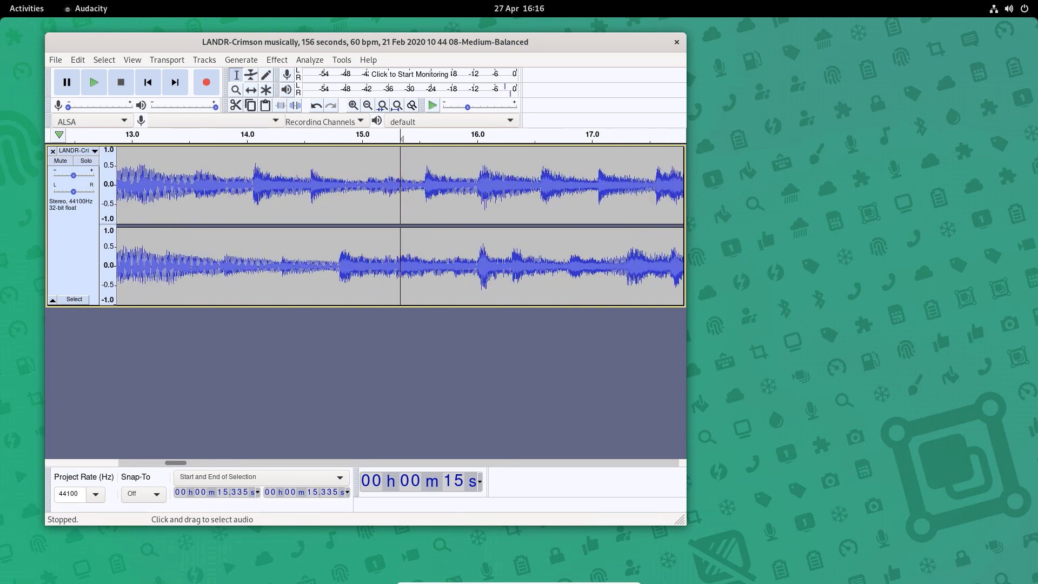
{"action": "left_click_drag", "start_coordinate": [424, 184], "coordinate": [475, 184]}
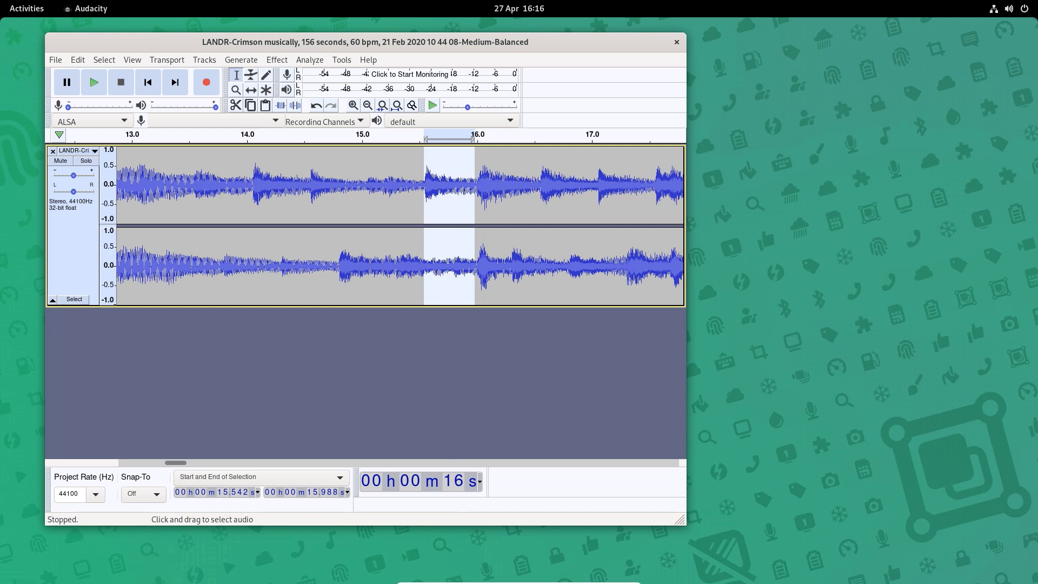
{"action": "left_click_drag", "start_coordinate": [252, 265], "coordinate": [598, 265]}
{"action": "key", "text": "space"}
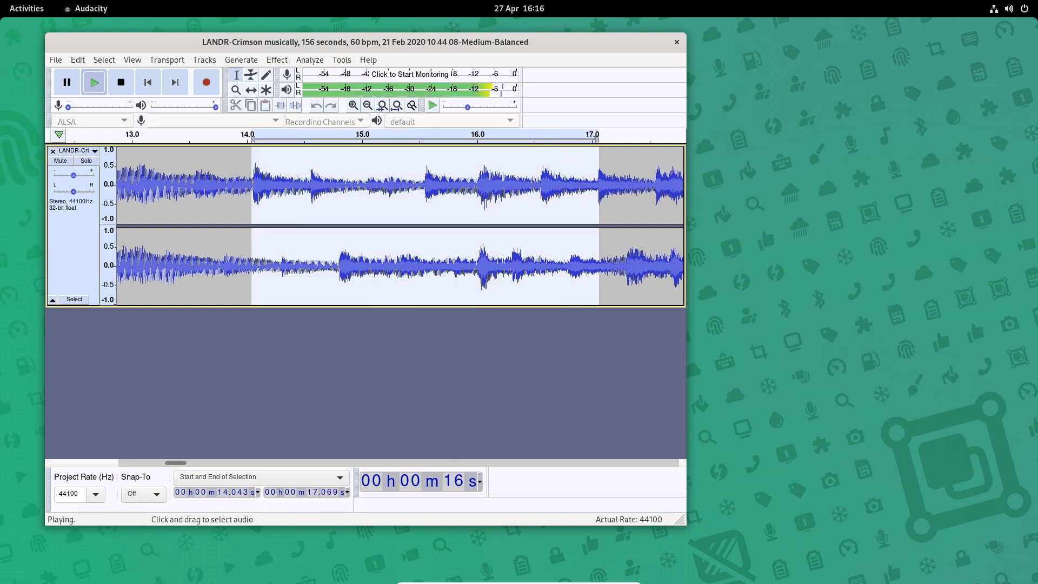
{"action": "key", "text": "space"}
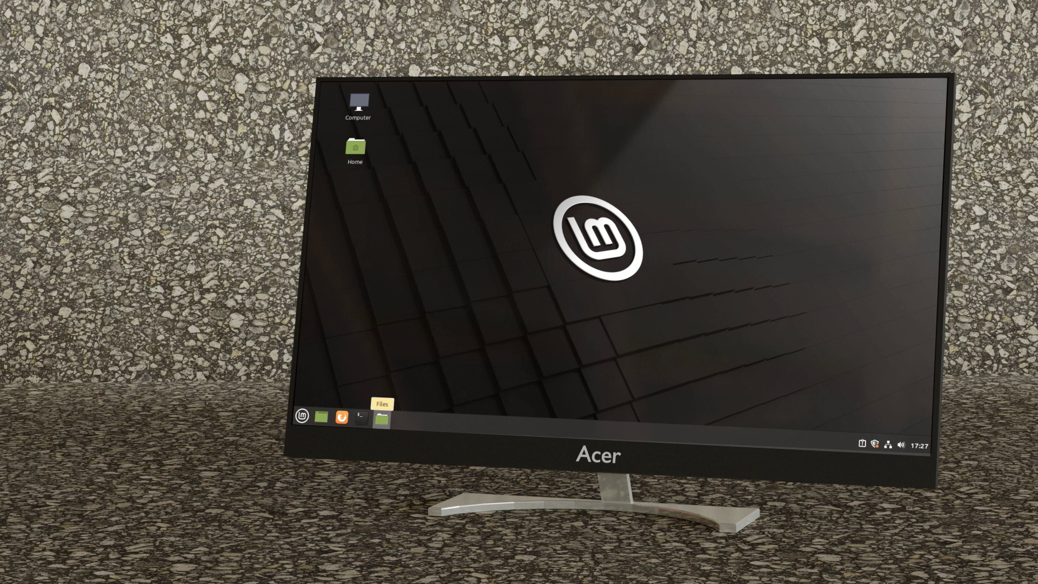
Step: Switch to the Linux Mint file manager, view the home folder, close it and launch Firefox
{"action": "left_click", "coordinate": [382, 418]}
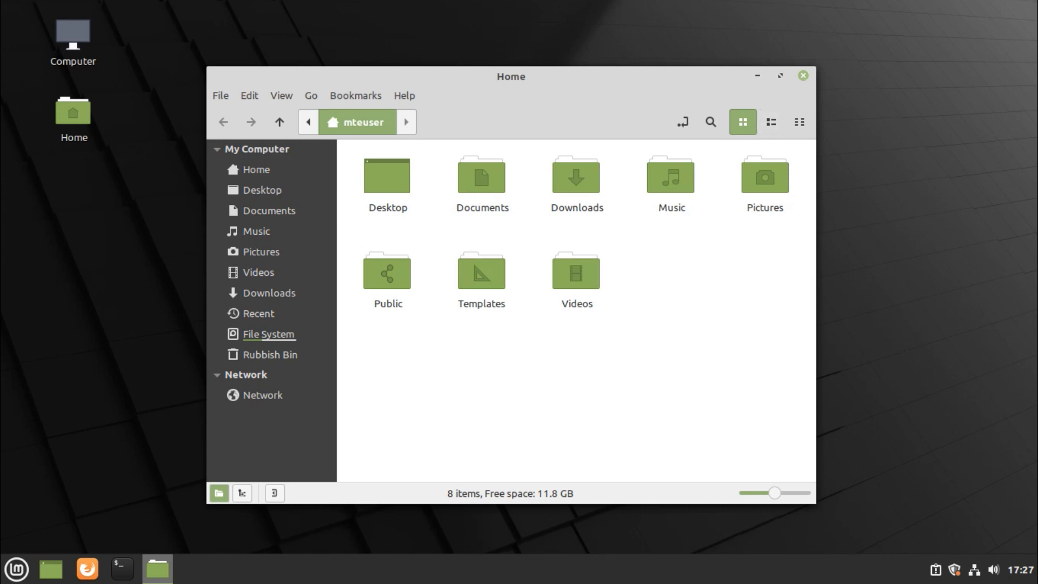
{"action": "left_click", "coordinate": [803, 75]}
{"action": "left_click", "coordinate": [87, 569]}
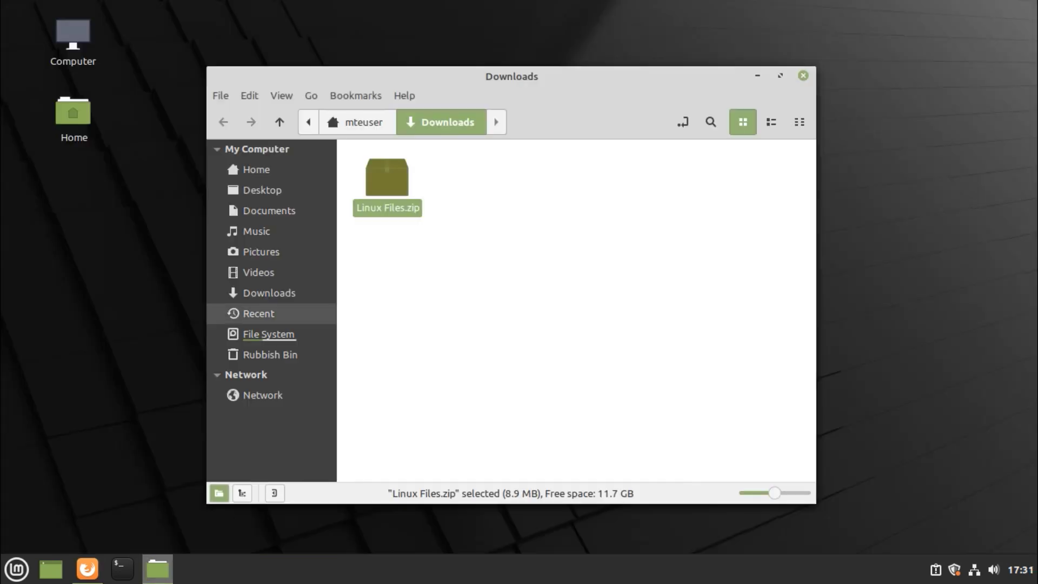
Step: Extract the Linux Files.zip archive into the Downloads folder
{"action": "right_click", "coordinate": [392, 181]}
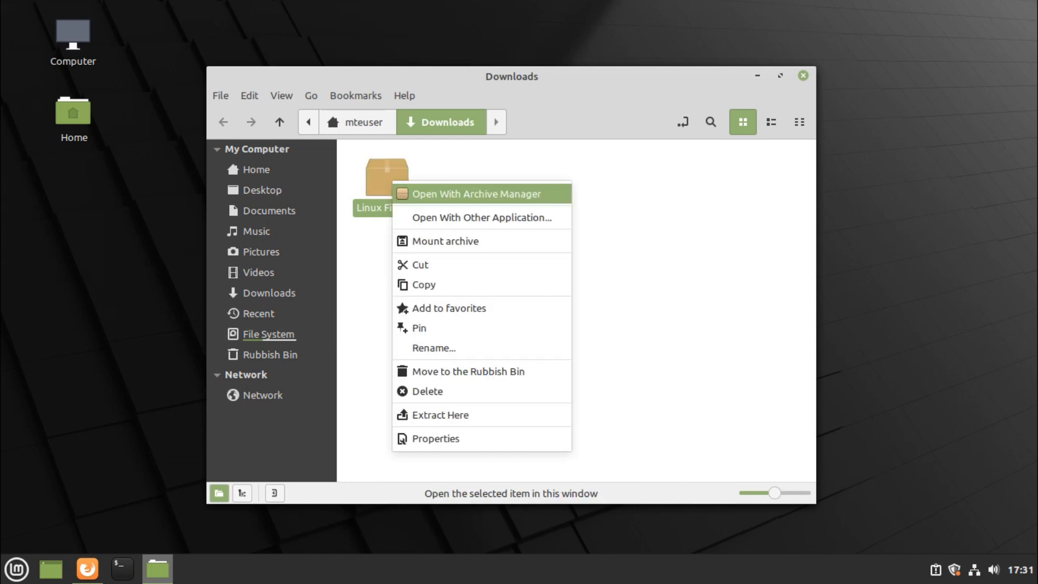
{"action": "left_click", "coordinate": [440, 415]}
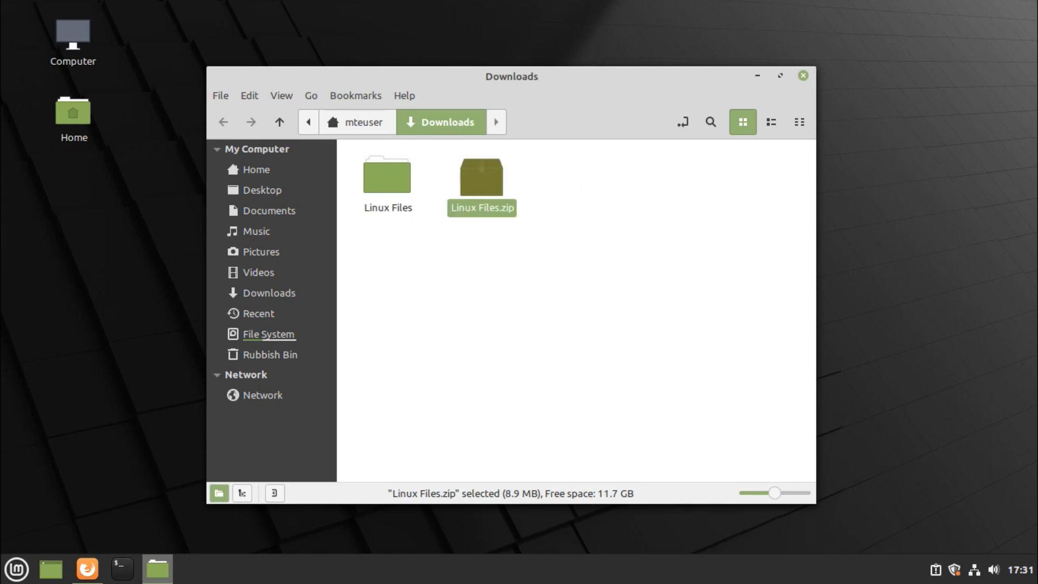
Step: Move all three audio files from the extracted Linux Files folder to Music and close the file manager
{"action": "double_click", "coordinate": [387, 176]}
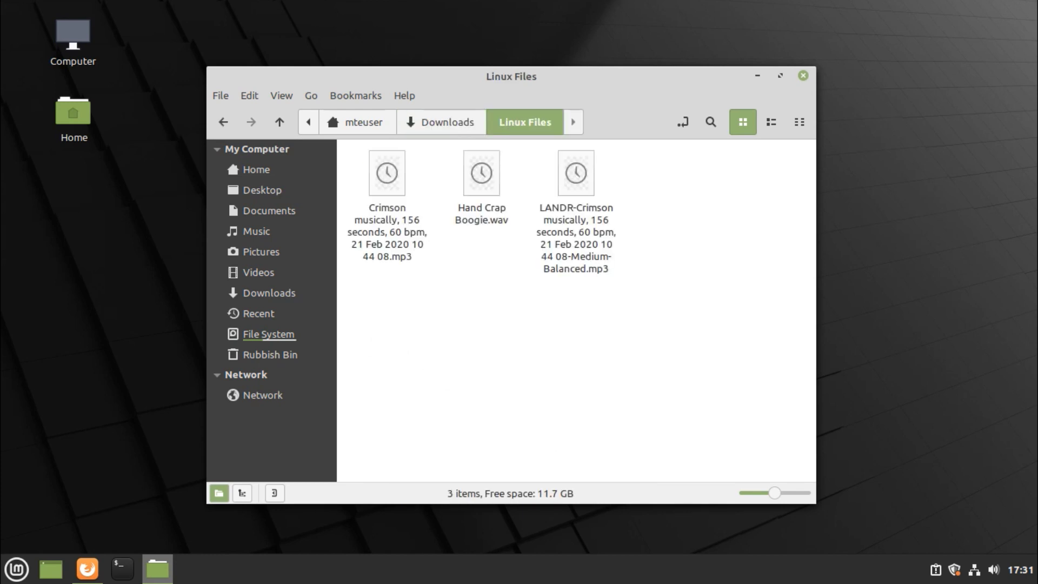
{"action": "left_click_drag", "start_coordinate": [656, 284], "coordinate": [262, 230]}
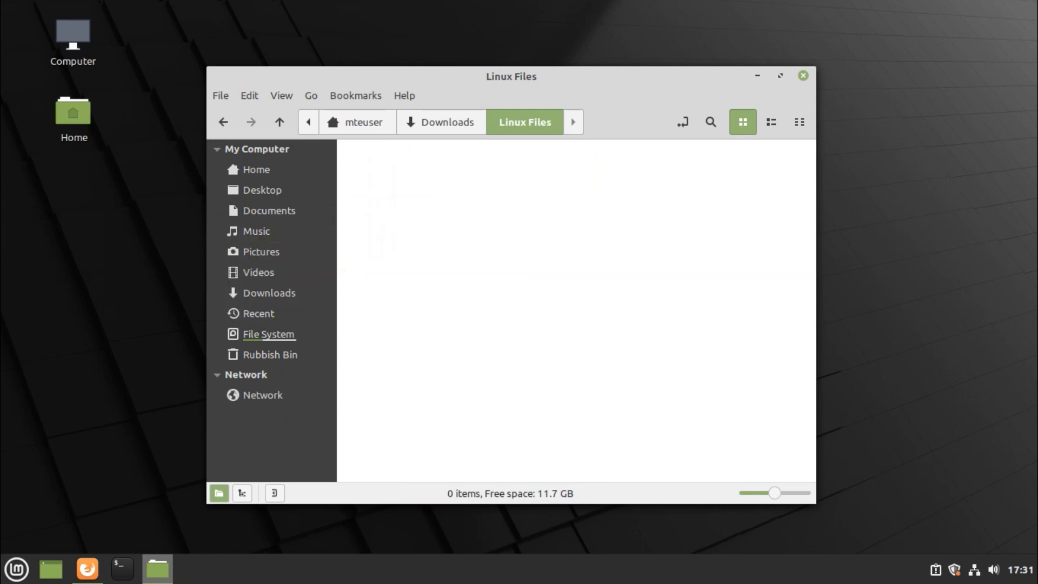
{"action": "left_click", "coordinate": [803, 75]}
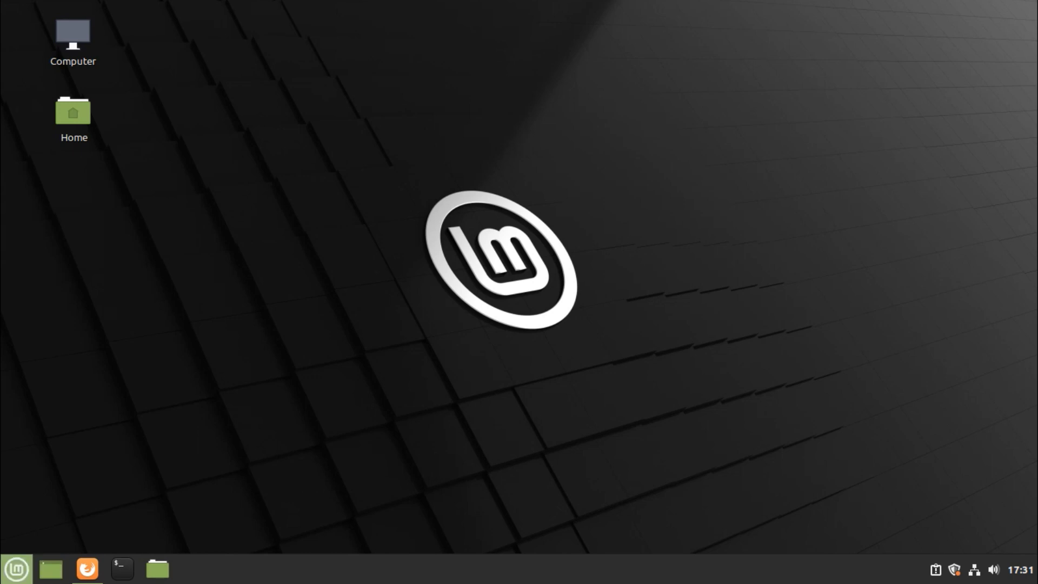
Step: Browse the application menu's Administration, Sound & Video and Preferences categories, and open Audacity's page in Software Manager
{"action": "left_click", "coordinate": [16, 568]}
{"action": "mouse_move", "coordinate": [145, 359]}
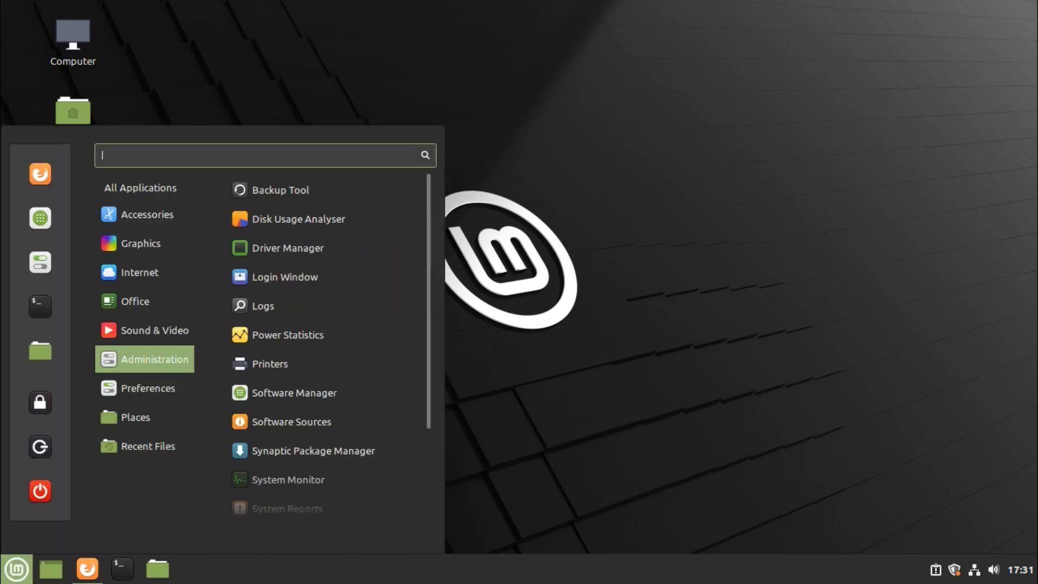
{"action": "mouse_move", "coordinate": [144, 330]}
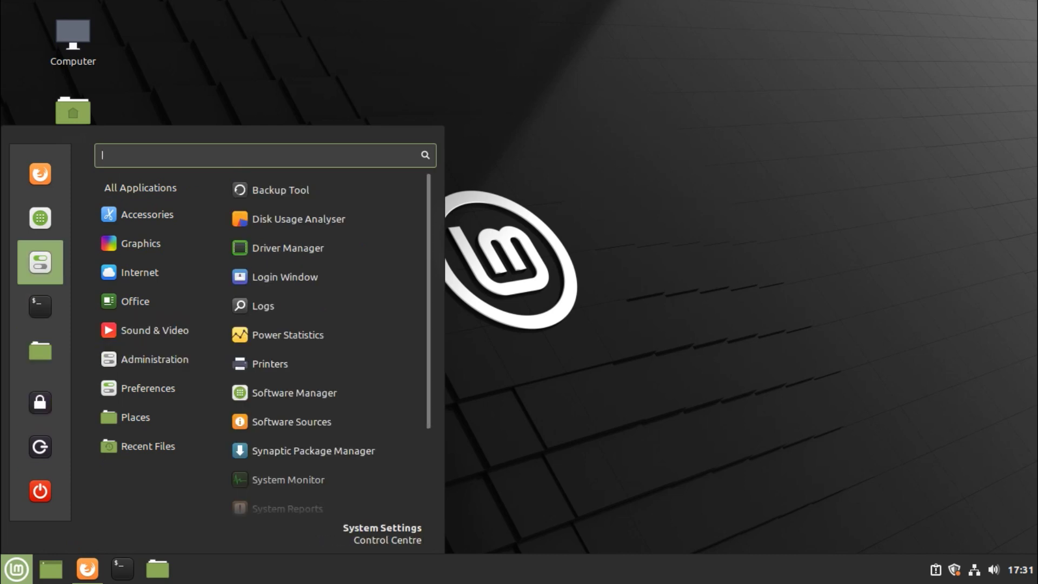
{"action": "mouse_move", "coordinate": [144, 387]}
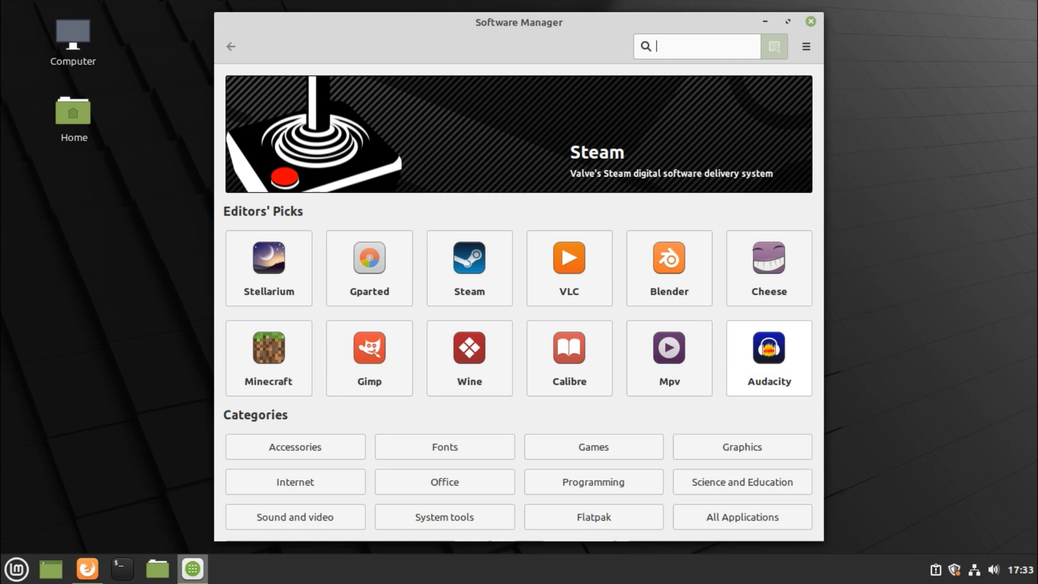
{"action": "left_click", "coordinate": [769, 358]}
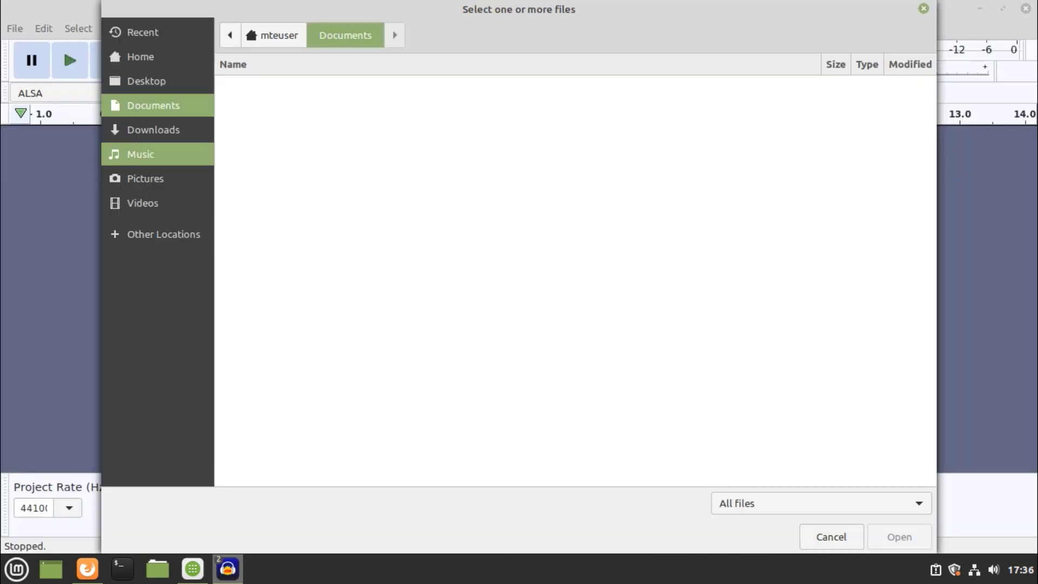
{"action": "left_click", "coordinate": [140, 154]}
{"action": "left_click", "coordinate": [457, 118]}
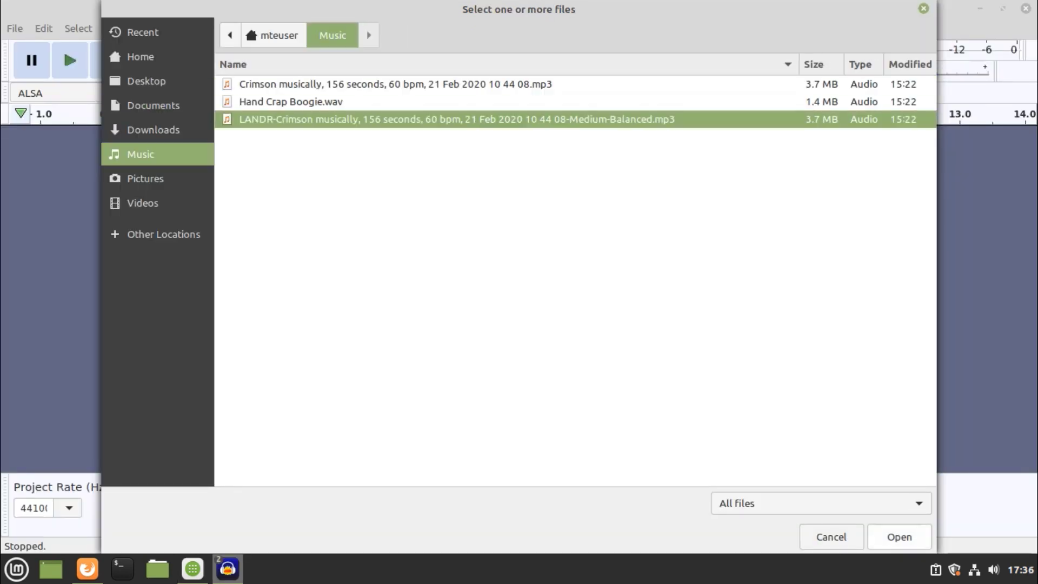
{"action": "left_click", "coordinate": [899, 537]}
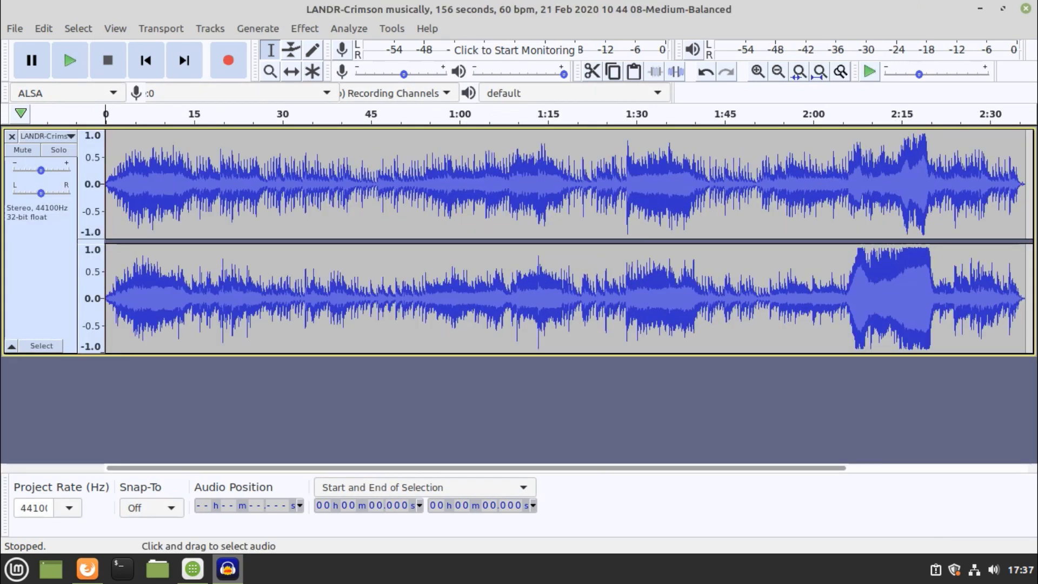
{"action": "key", "text": "space"}
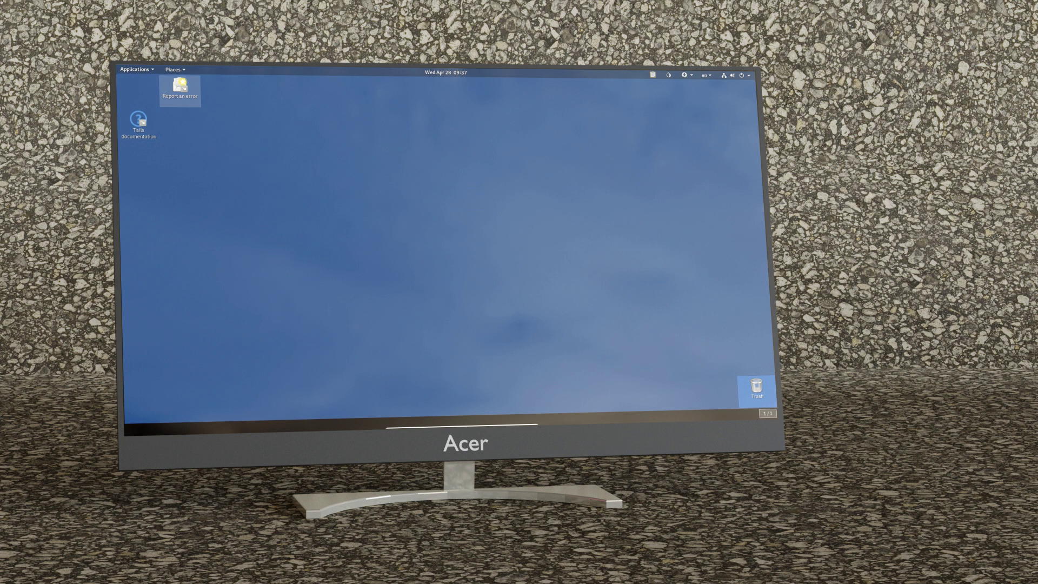
Step: Move the Report an error and Tails documentation icons to the Trash icon's side of the desktop, and open the system menu
{"action": "left_click_drag", "start_coordinate": [180, 90], "coordinate": [727, 113]}
{"action": "left_click_drag", "start_coordinate": [139, 125], "coordinate": [739, 128]}
{"action": "left_click", "coordinate": [741, 75]}
{"action": "mouse_move", "coordinate": [669, 76]}
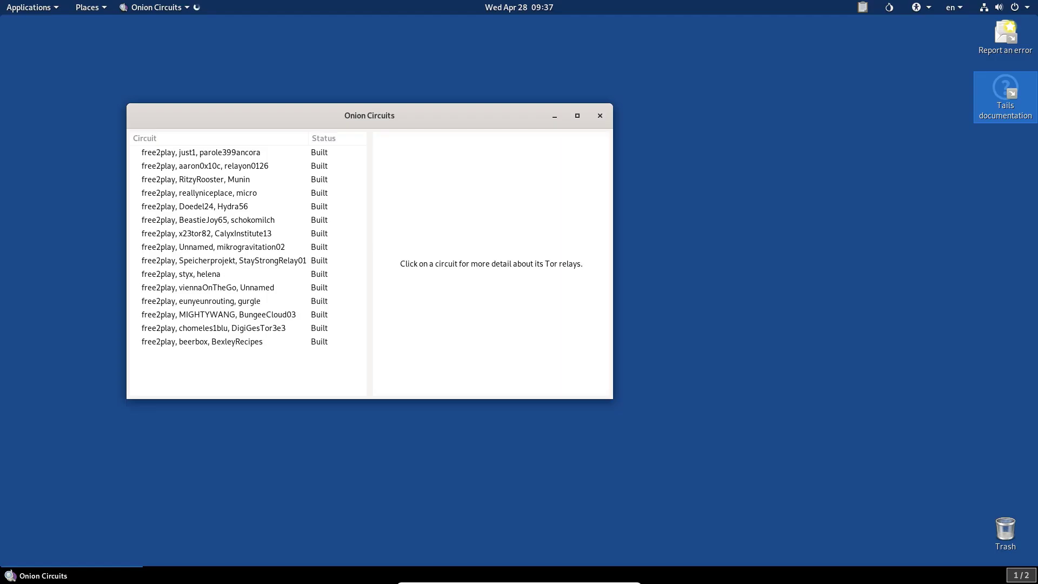
Step: Examine the relay details of several Tor circuits in Onion Circuits, down to the last one listed, and close the window
{"action": "left_click", "coordinate": [194, 206]}
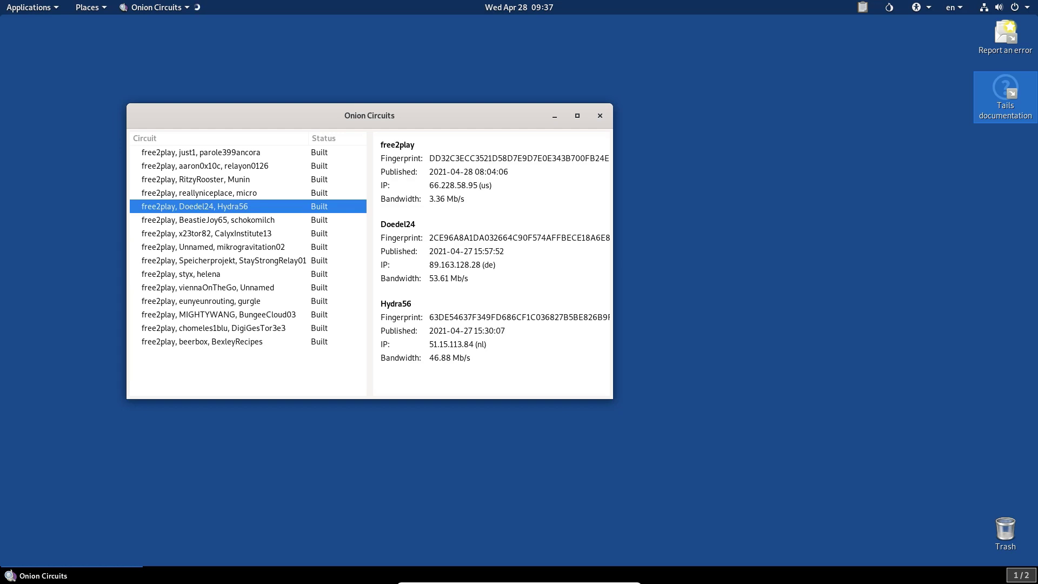
{"action": "left_click", "coordinate": [206, 233]}
{"action": "left_click", "coordinate": [212, 247]}
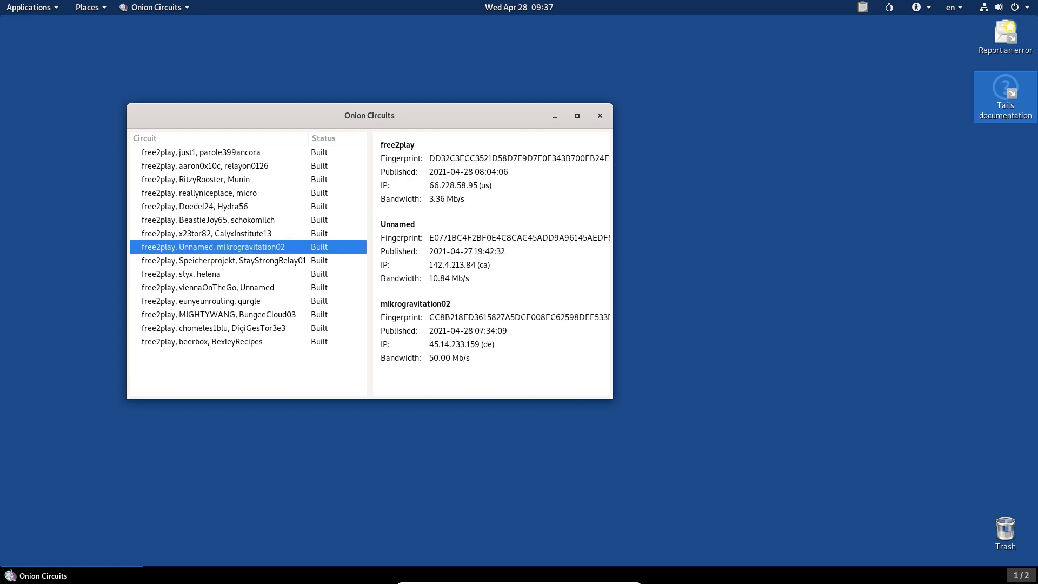
{"action": "key", "text": "Down"}
{"action": "key", "text": "Down"}
{"action": "key", "text": "Down"}
{"action": "key", "text": "Down"}
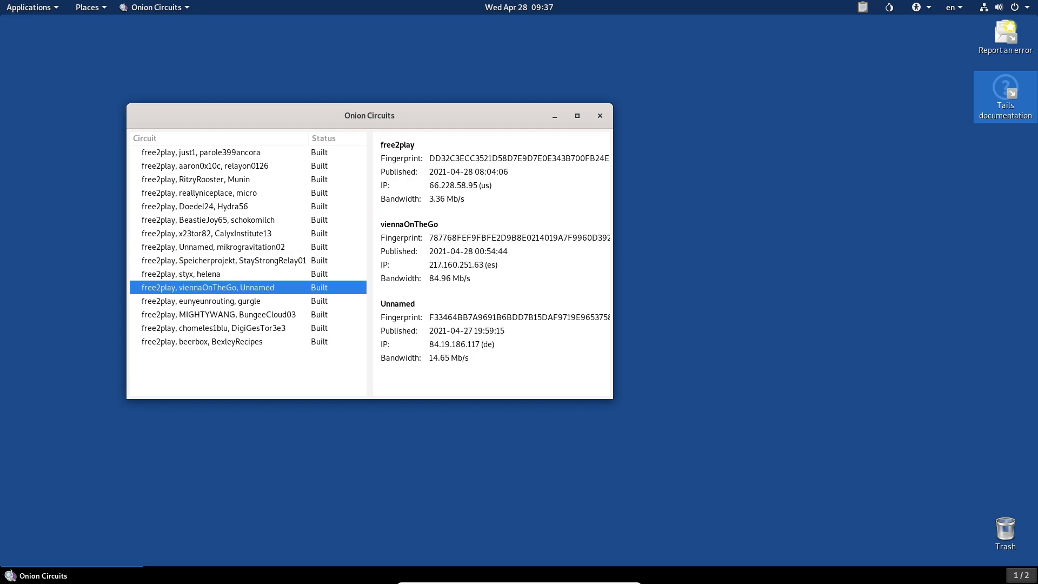
{"action": "key", "text": "Down"}
{"action": "key", "text": "Down"}
{"action": "key", "text": "Down"}
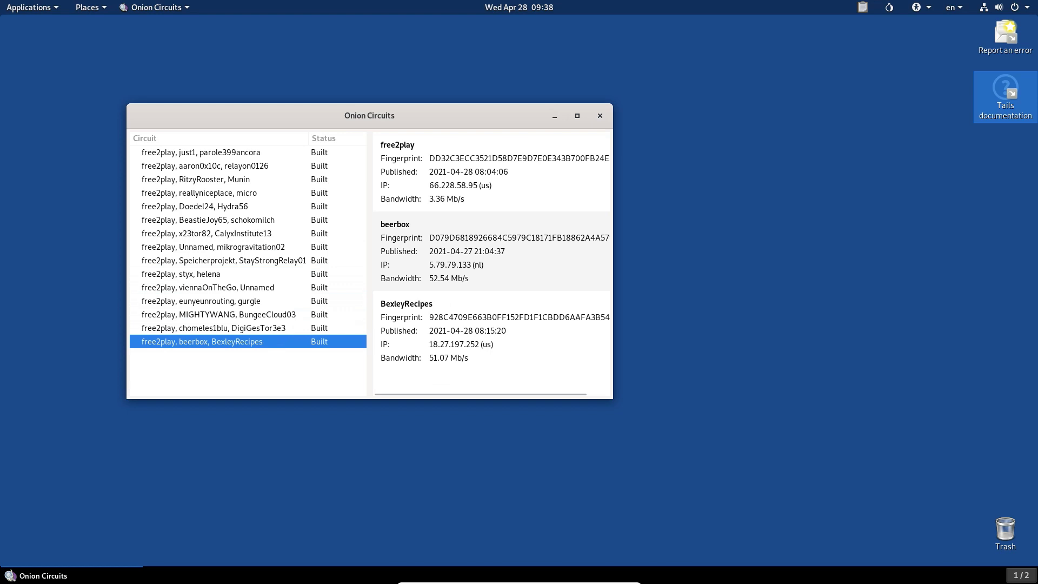
{"action": "left_click", "coordinate": [600, 115]}
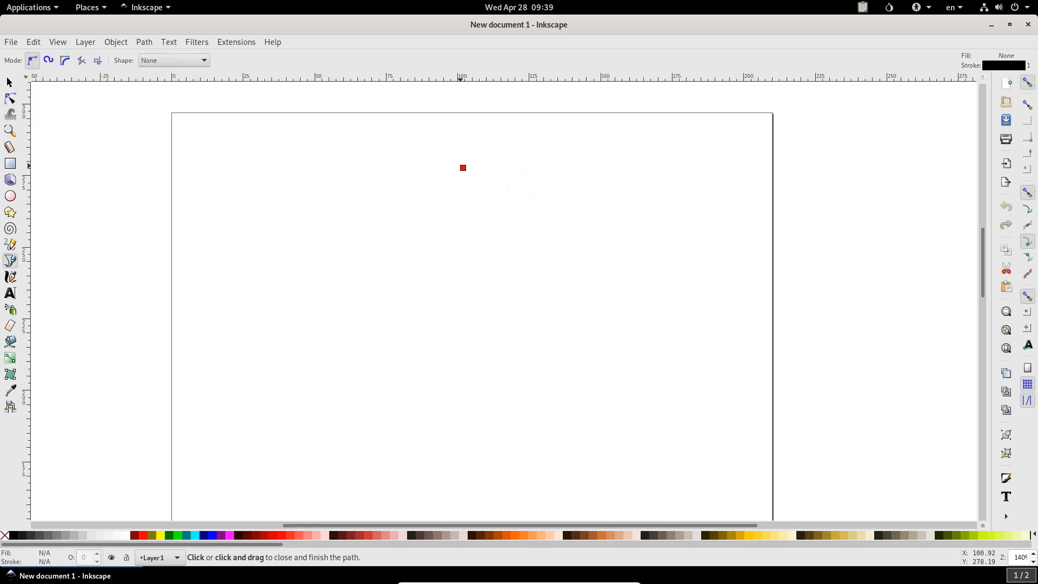
Step: Delete the stray path in Inkscape and draw a closed, rounded four-node Bézier shape about 57 mm wide and 44 mm high
{"action": "left_click_drag", "start_coordinate": [463, 167], "coordinate": [506, 168]}
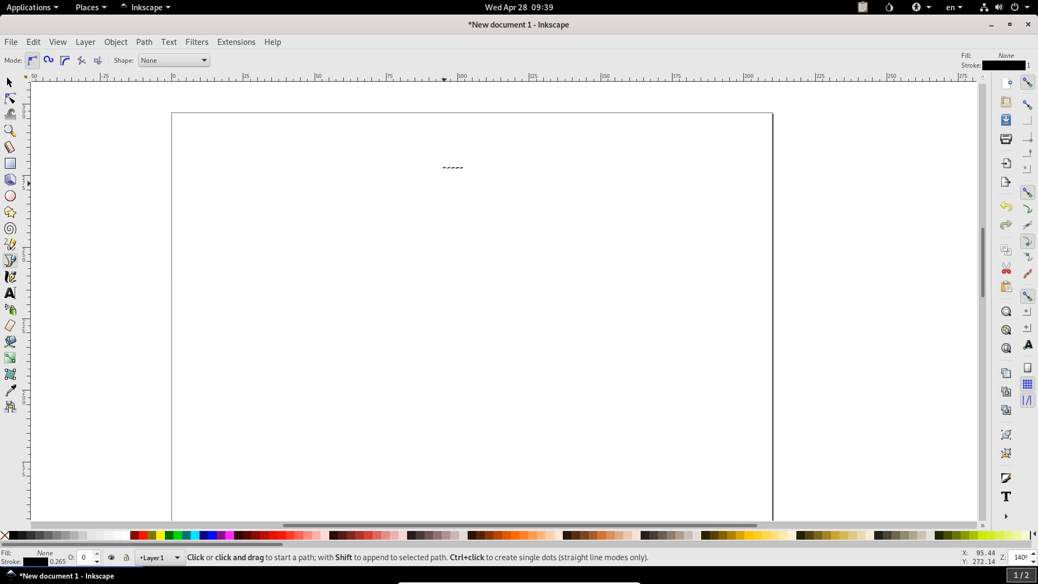
{"action": "key", "text": "Delete"}
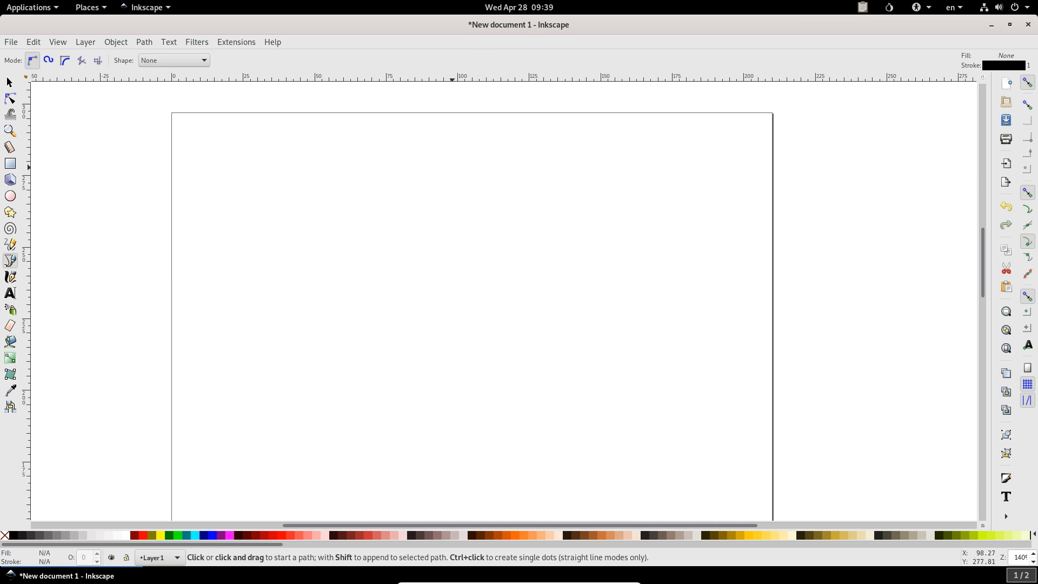
{"action": "left_click_drag", "start_coordinate": [452, 167], "coordinate": [502, 168]}
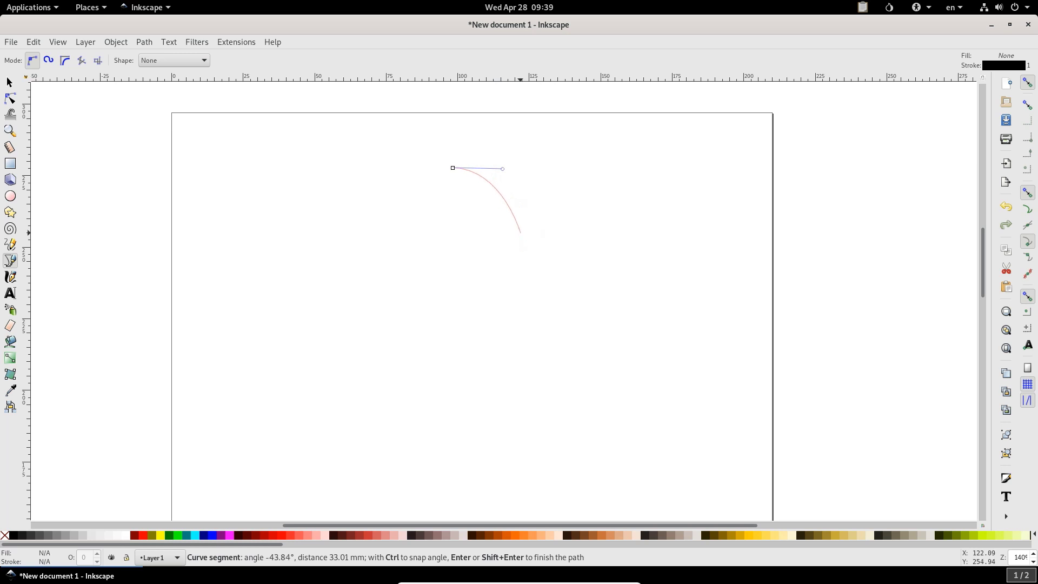
{"action": "left_click_drag", "start_coordinate": [534, 228], "coordinate": [533, 274]}
{"action": "left_click_drag", "start_coordinate": [461, 293], "coordinate": [417, 292]}
{"action": "left_click_drag", "start_coordinate": [374, 230], "coordinate": [372, 189]}
{"action": "left_click_drag", "start_coordinate": [452, 168], "coordinate": [502, 168]}
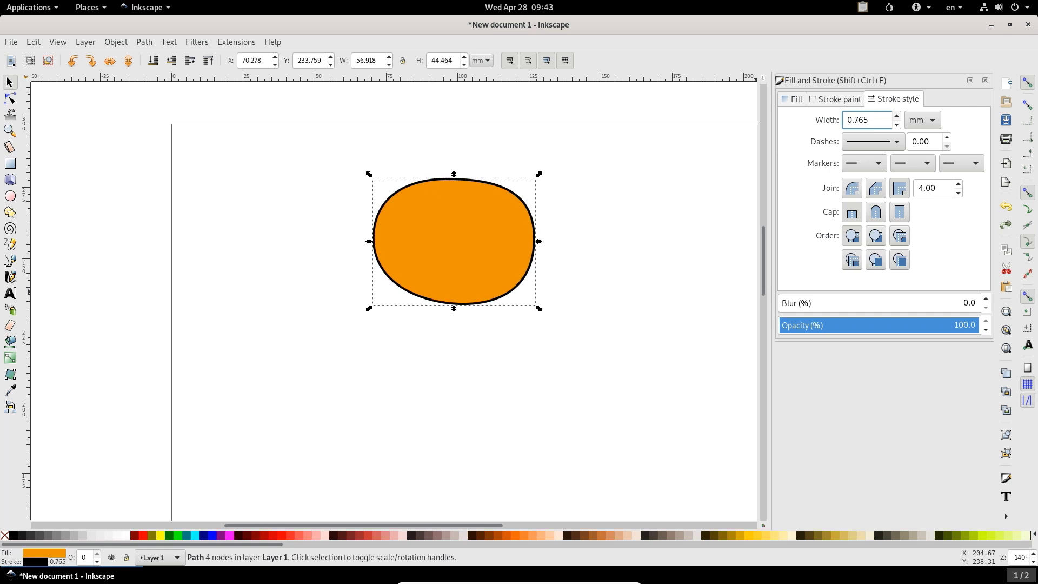
Step: Thicken the orange shape's stroke to 2.565 mm and colour it orange-red with RGB values 255, 33 and 0
{"action": "scroll", "coordinate": [867, 119], "scroll_direction": "up", "scroll_amount": 18}
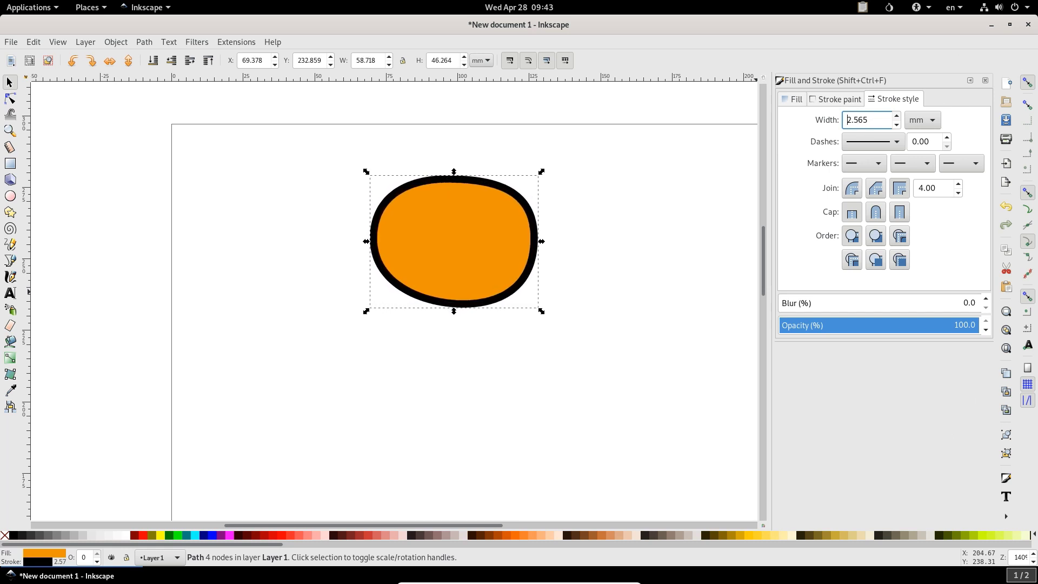
{"action": "left_click", "coordinate": [835, 99]}
{"action": "mouse_move", "coordinate": [802, 176]}
{"action": "left_mouse_down"}
{"action": "mouse_move", "coordinate": [938, 176]}
{"action": "mouse_move", "coordinate": [919, 197]}
{"action": "mouse_move", "coordinate": [845, 197]}
{"action": "left_mouse_up"}
{"action": "key", "text": "Page_Down"}
{"action": "key", "text": "Page_Down"}
{"action": "key", "text": "Page_Down"}
{"action": "key", "text": "Page_Down"}
{"action": "key", "text": "Page_Down"}
Step: Enlarge the shape to about 84 mm wide and 71 mm high, and skew it so its right side rises
{"action": "mouse_move", "coordinate": [541, 311]}
{"action": "left_mouse_down"}
{"action": "mouse_move", "coordinate": [594, 380]}
{"action": "mouse_move", "coordinate": [630, 398]}
{"action": "left_mouse_up"}
{"action": "left_click_drag", "start_coordinate": [632, 171], "coordinate": [607, 191]}
{"action": "left_click", "coordinate": [556, 211]}
{"action": "mouse_move", "coordinate": [488, 190]}
{"action": "left_mouse_down"}
{"action": "mouse_move", "coordinate": [516, 187]}
{"action": "mouse_move", "coordinate": [493, 187]}
{"action": "left_mouse_up"}
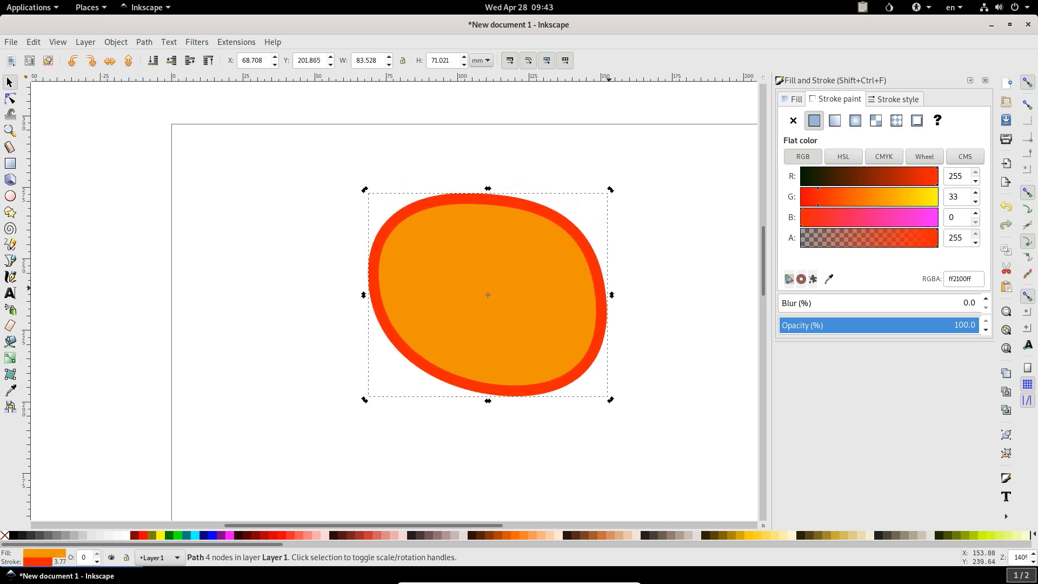
{"action": "left_click_drag", "start_coordinate": [611, 294], "coordinate": [610, 257]}
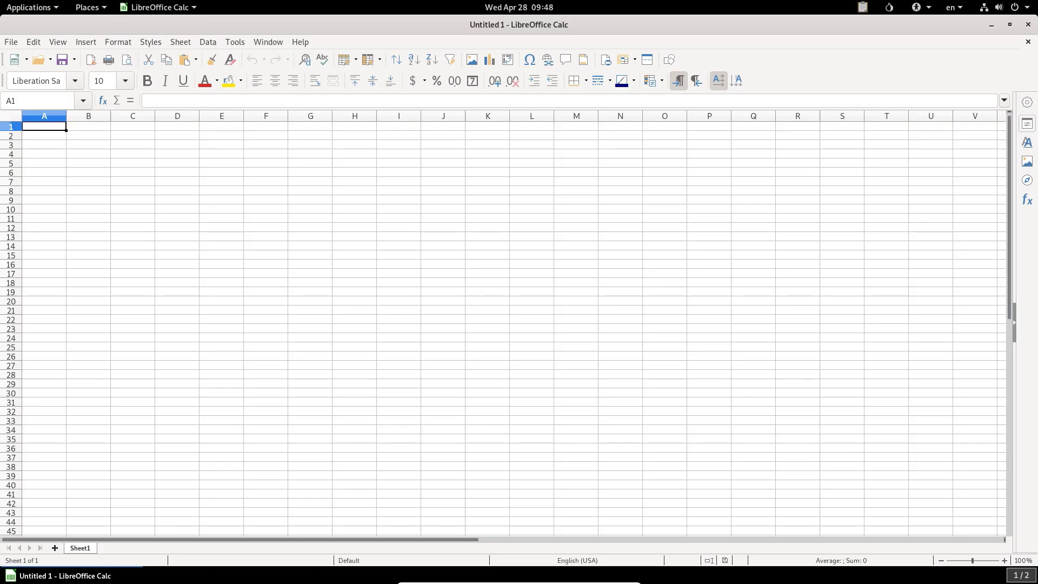
Step: In LibreOffice Calc, enter 5, 85, 44, 55, 75, 698, 287, 24, 12, 32, 12 and 35 down cells E1 to E12
{"action": "left_click", "coordinate": [221, 126]}
{"action": "type", "text": "5"}
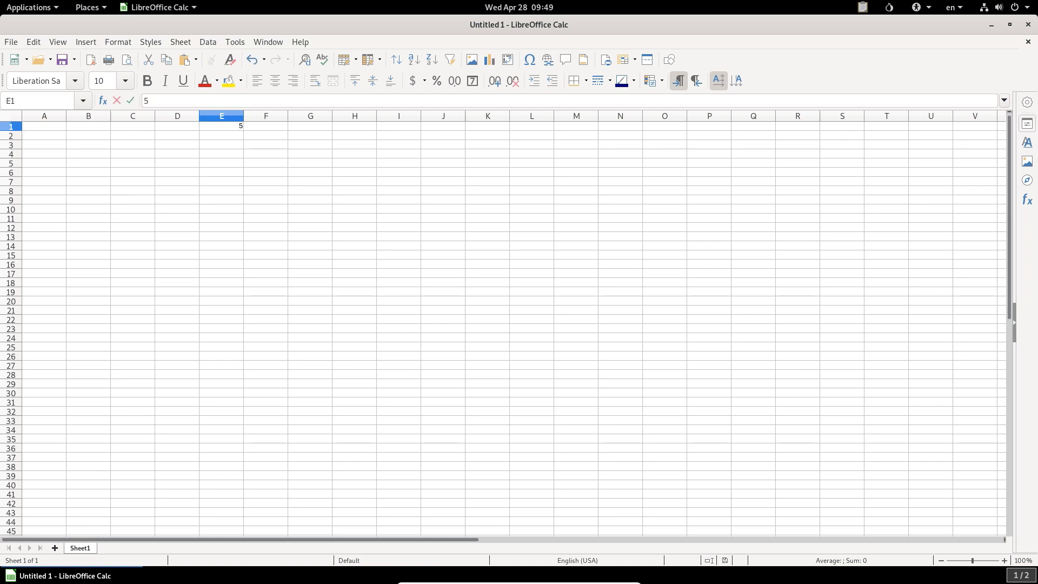
{"action": "key", "text": "Return"}
{"action": "type", "text": "85"}
{"action": "key", "text": "Return"}
{"action": "type", "text": "44"}
{"action": "key", "text": "Return"}
{"action": "type", "text": "55"}
{"action": "key", "text": "Return"}
{"action": "type", "text": "75"}
{"action": "key", "text": "Return"}
{"action": "type", "text": "698"}
{"action": "key", "text": "Return"}
{"action": "type", "text": "287"}
{"action": "key", "text": "Return"}
{"action": "type", "text": "24"}
{"action": "key", "text": "Return"}
{"action": "type", "text": "12"}
{"action": "key", "text": "Return"}
{"action": "type", "text": "32"}
{"action": "key", "text": "Return"}
{"action": "type", "text": "12"}
{"action": "key", "text": "Return"}
{"action": "type", "text": "35"}
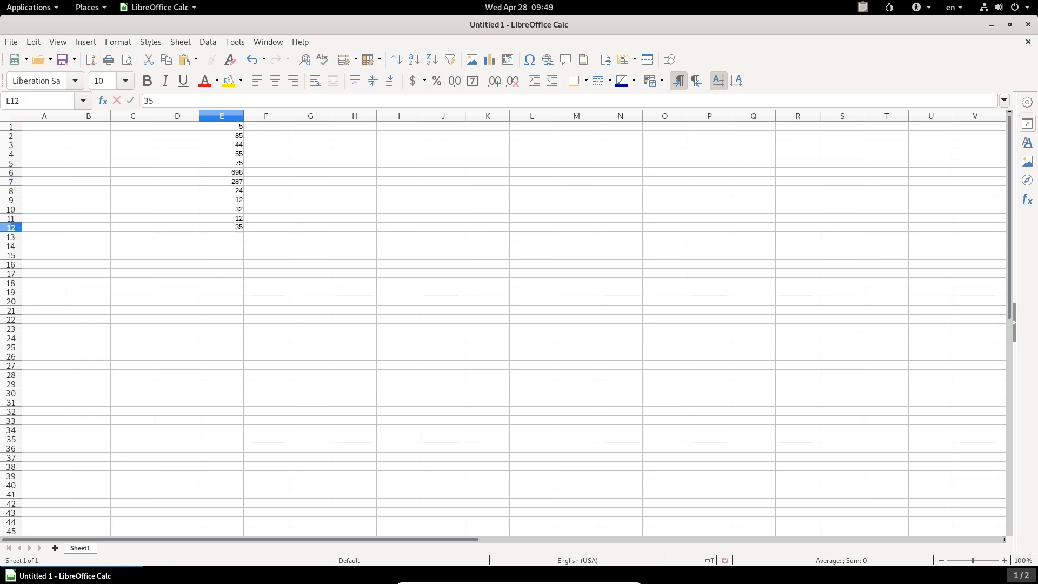
Step: Confirm the last number and select the filled range E1:E12
{"action": "key", "text": "Left"}
{"action": "key", "text": "ctrl+Up"}
{"action": "key", "text": "Right"}
{"action": "key", "text": "ctrl+shift+Down"}
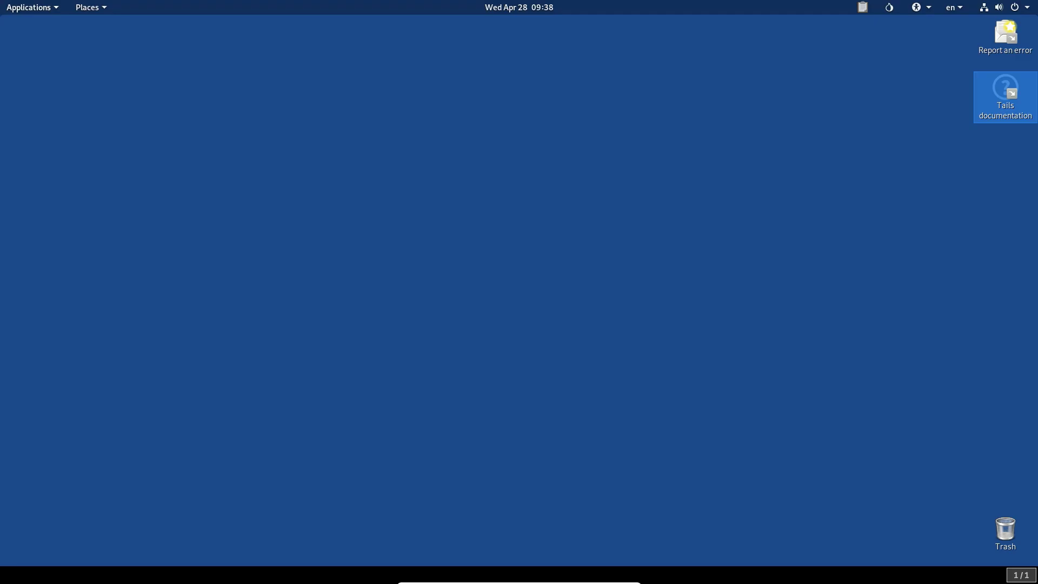
Step: Examine the Tails application list, covering the Favorites, Accessories, Graphics and Internet categories
{"action": "key", "text": "alt+F1"}
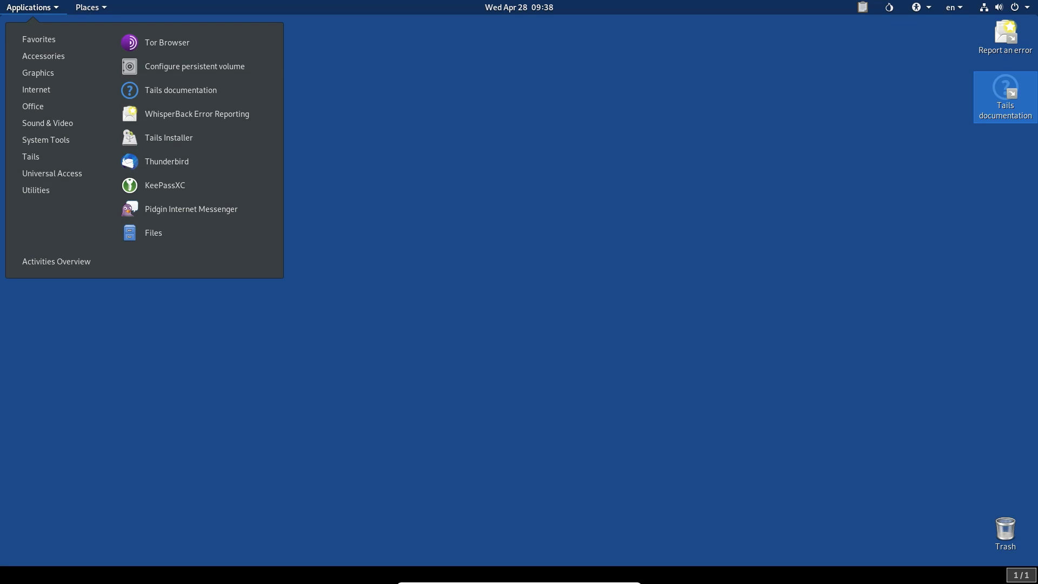
{"action": "key", "text": "Right"}
{"action": "key", "text": "Left"}
{"action": "key", "text": "Down"}
{"action": "key", "text": "Down"}
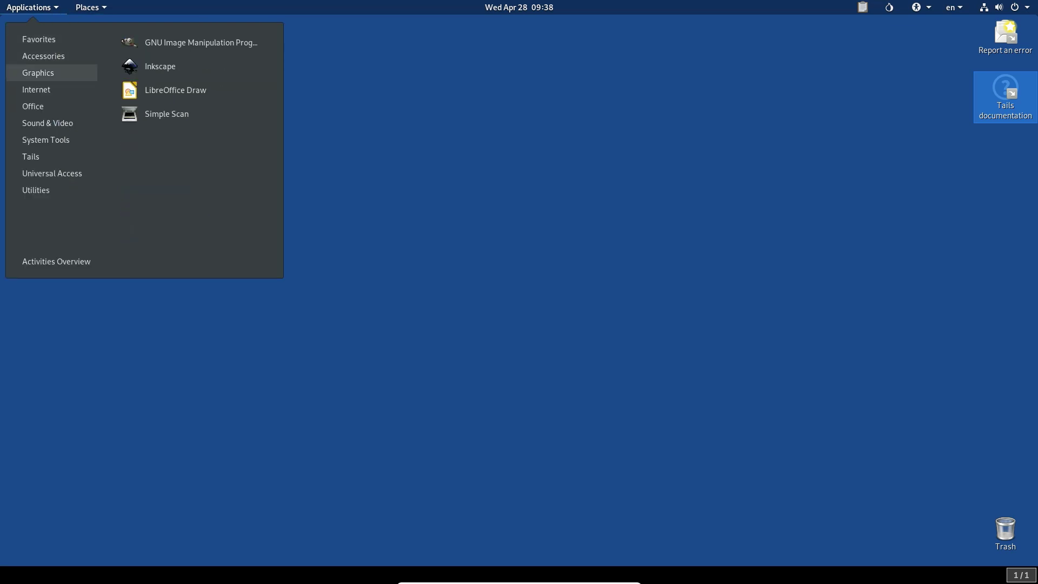
{"action": "key", "text": "Up"}
{"action": "key", "text": "Up"}
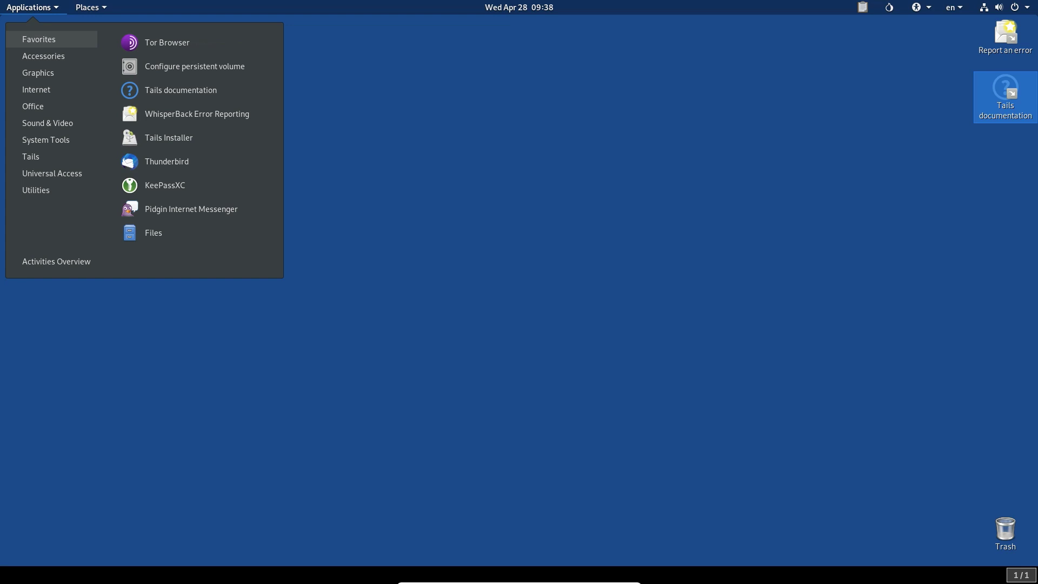
{"action": "key", "text": "Right"}
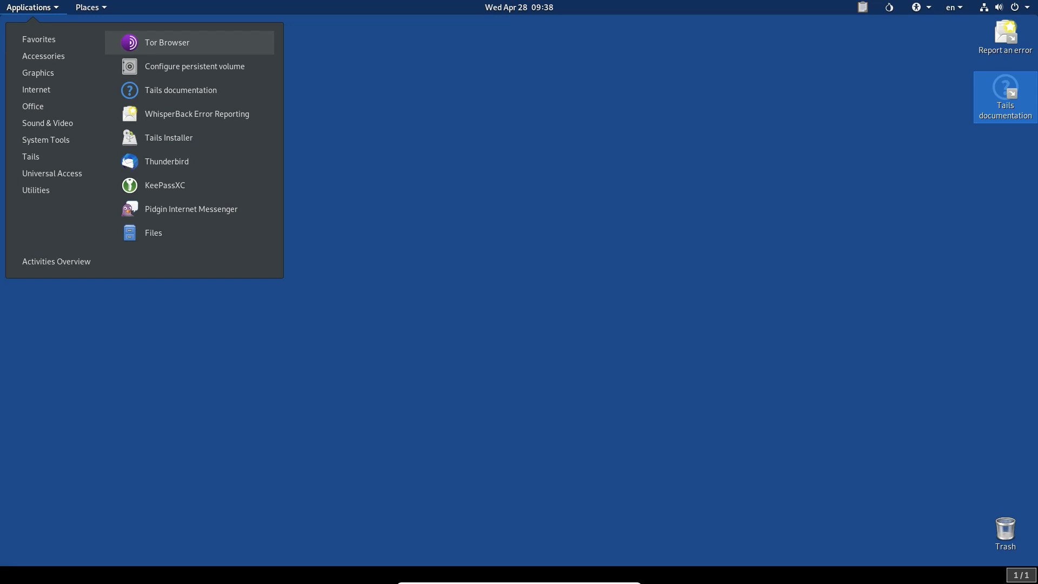
{"action": "key", "text": "Down"}
{"action": "key", "text": "Down"}
{"action": "key", "text": "Up"}
{"action": "key", "text": "Left"}
{"action": "key", "text": "Up"}
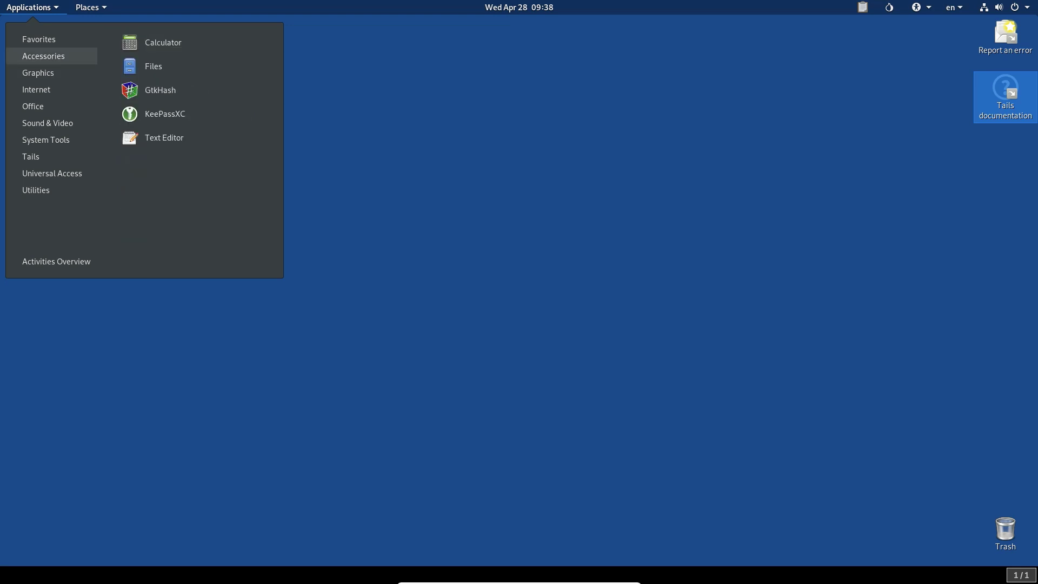
{"action": "key", "text": "Down"}
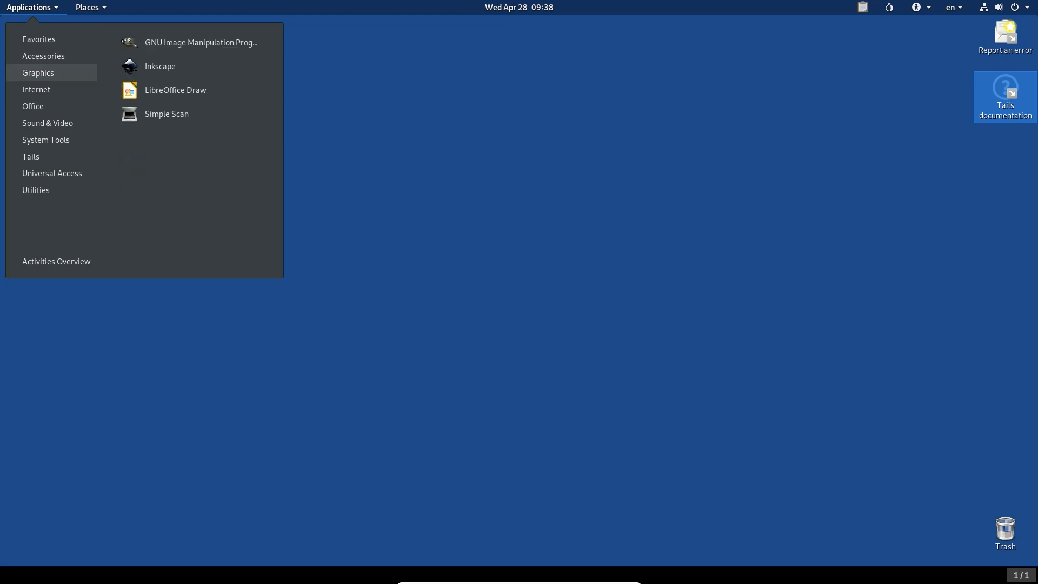
{"action": "key", "text": "Down"}
{"action": "key", "text": "Up"}
{"action": "key", "text": "Down"}
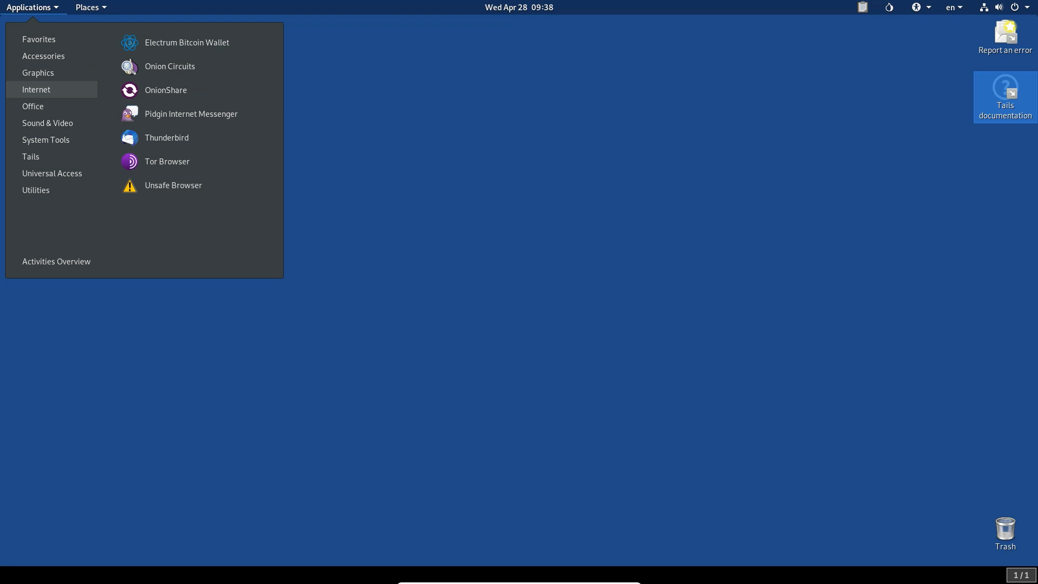
Step: Launch Inkscape from the Graphics applications
{"action": "key", "text": "Up"}
{"action": "key", "text": "Right"}
{"action": "key", "text": "Down"}
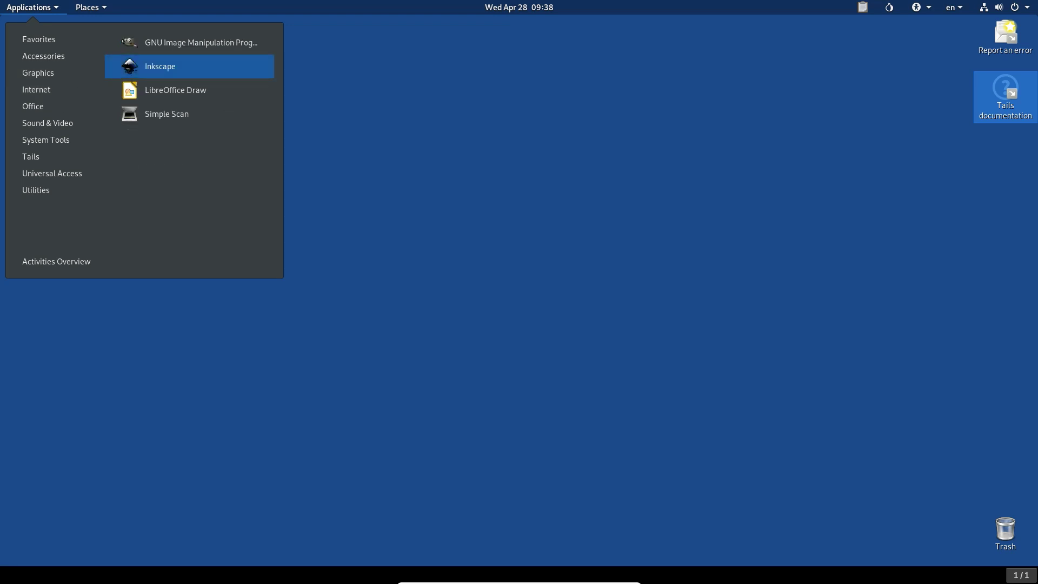
{"action": "key", "text": "Return"}
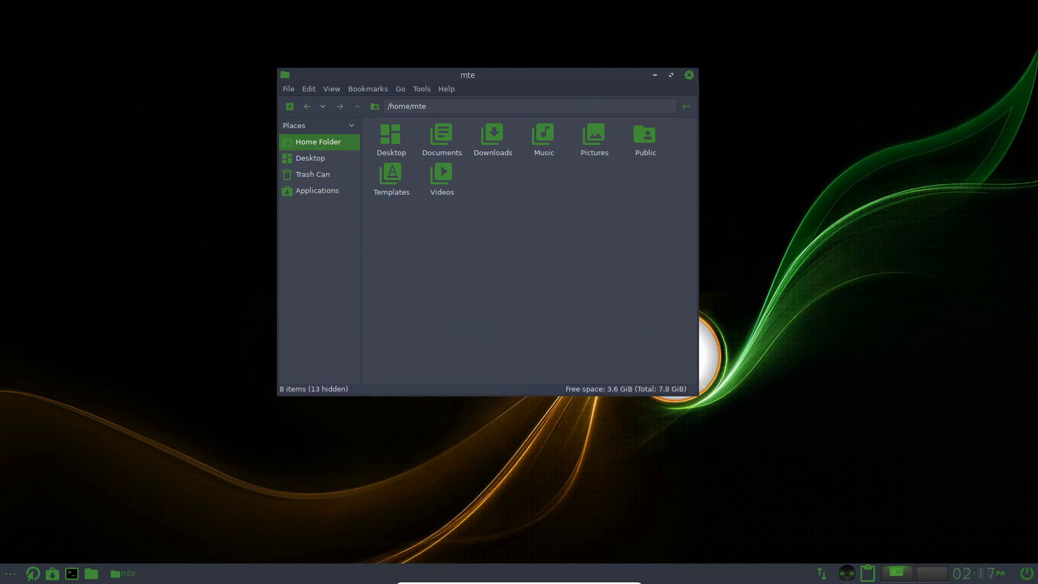
{"action": "left_click", "coordinate": [390, 140]}
{"action": "key", "text": "Right"}
{"action": "key", "text": "Right"}
{"action": "key", "text": "Right"}
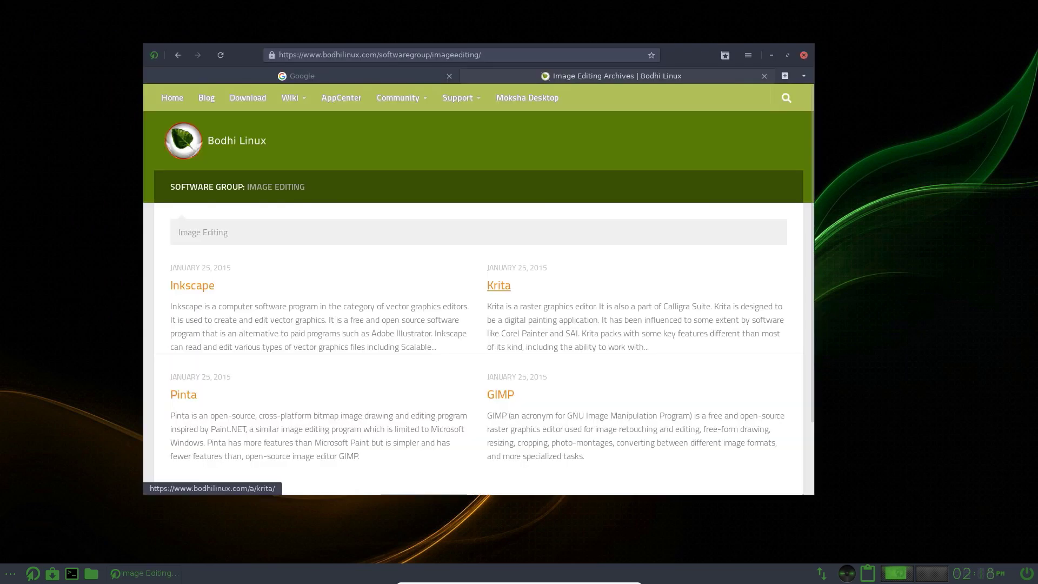
{"action": "left_click", "coordinate": [499, 286]}
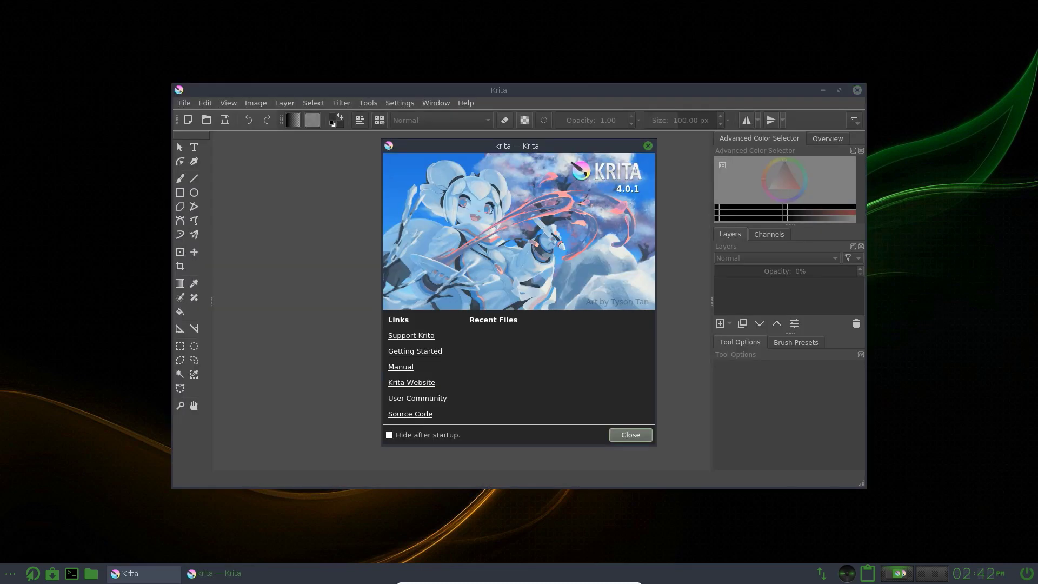
Step: Close Krita's welcome window, then move the main window toward the desktop's upper-left corner and enlarge it
{"action": "key", "text": "Return"}
{"action": "left_click_drag", "start_coordinate": [498, 90], "coordinate": [367, 29]}
{"action": "left_click_drag", "start_coordinate": [732, 423], "coordinate": [821, 535]}
Step: Create a new 2480 x 3508 pixel document in Krita
{"action": "key", "text": "ctrl+n"}
{"action": "key", "text": "Return"}
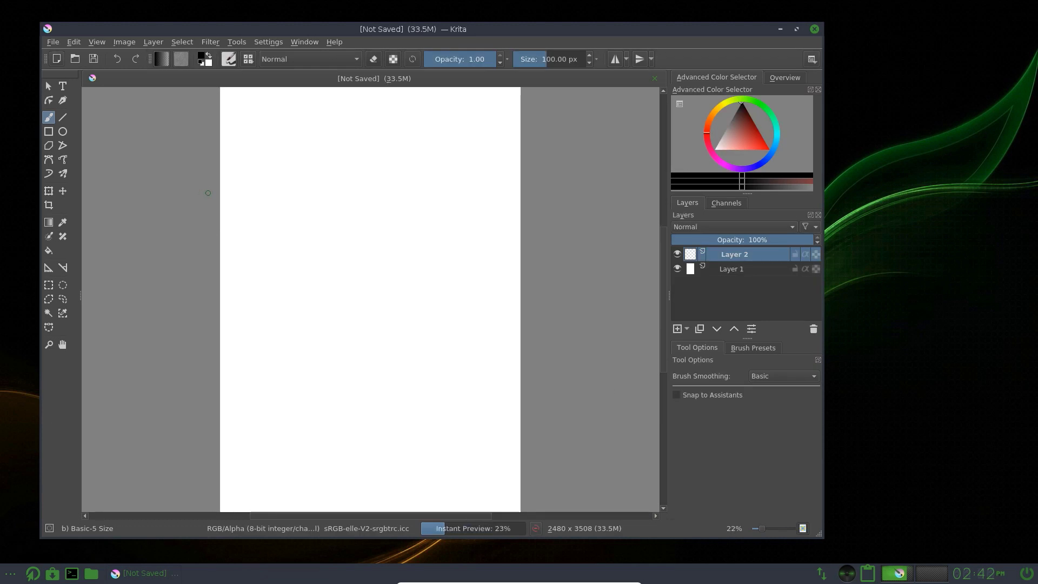
{"action": "scroll", "coordinate": [361, 211], "scroll_direction": "down", "scroll_amount": 1}
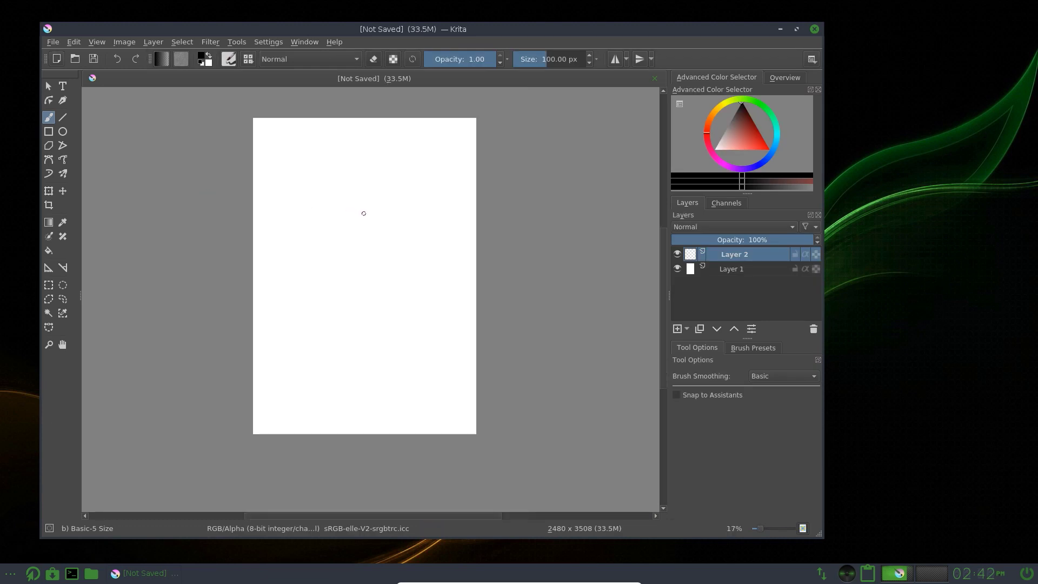
{"action": "scroll", "coordinate": [364, 213], "scroll_direction": "down", "scroll_amount": 1}
{"action": "scroll", "coordinate": [364, 213], "scroll_direction": "down", "scroll_amount": 1}
{"action": "scroll", "coordinate": [364, 213], "scroll_direction": "up", "scroll_amount": 4}
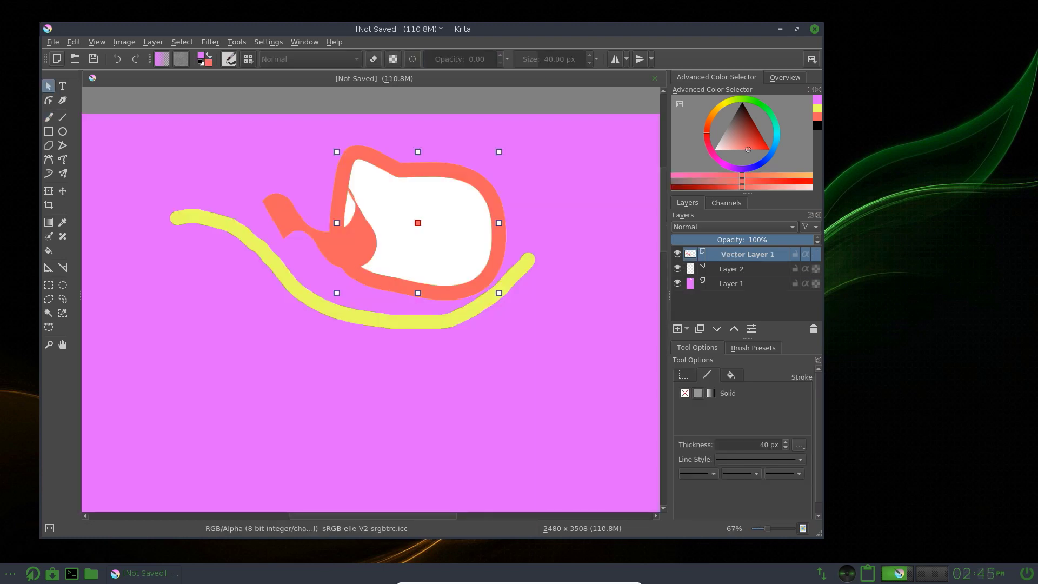
Step: Give the selected vector shape a linear gradient stroke, move the gradient's end point below the shape, and deselect the shape
{"action": "left_click", "coordinate": [711, 393]}
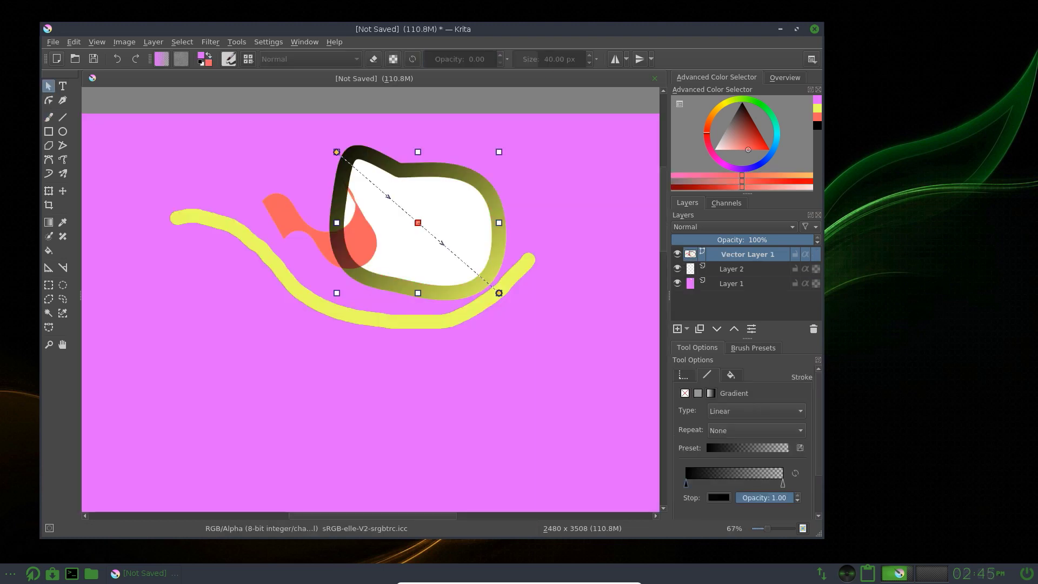
{"action": "left_click_drag", "start_coordinate": [499, 293], "coordinate": [475, 387]}
{"action": "key", "text": "ctrl+shift+a"}
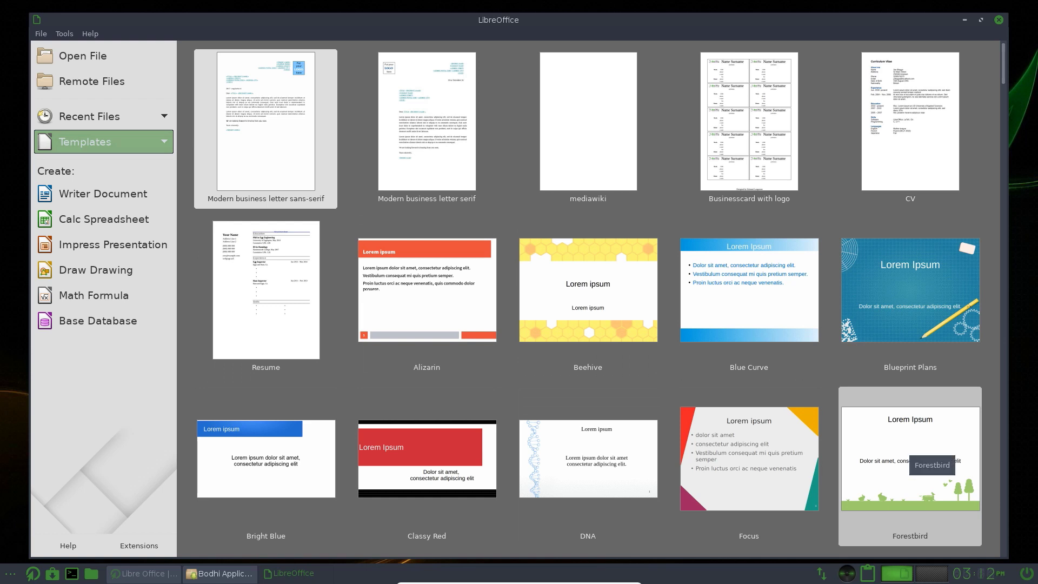
Step: Look through the document and presentation templates in the LibreOffice Start Center
{"action": "scroll", "coordinate": [919, 449], "scroll_direction": "down", "scroll_amount": 5}
{"action": "scroll", "coordinate": [910, 495], "scroll_direction": "down", "scroll_amount": 3}
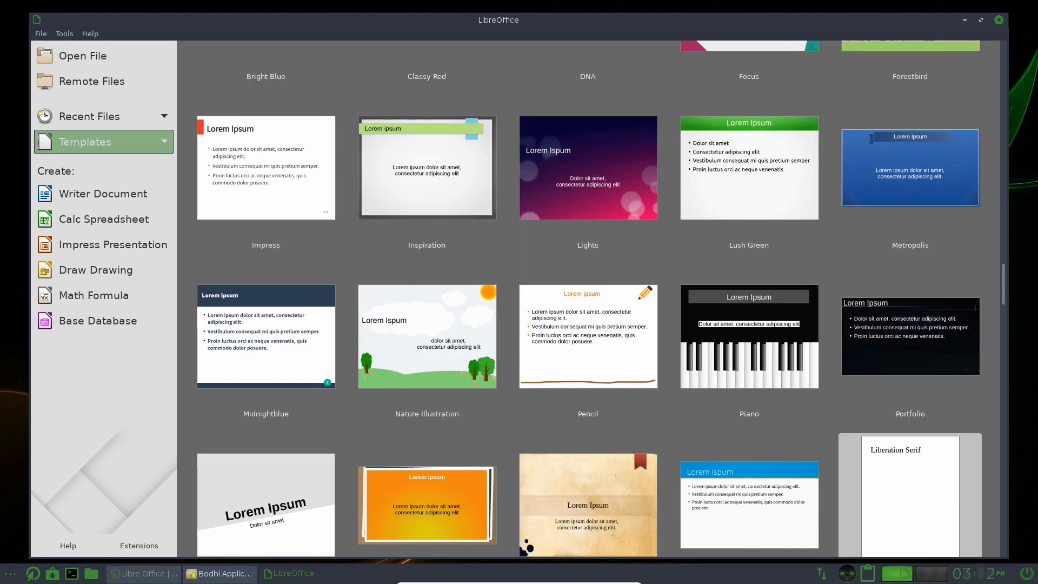
{"action": "scroll", "coordinate": [909, 494], "scroll_direction": "down", "scroll_amount": 3}
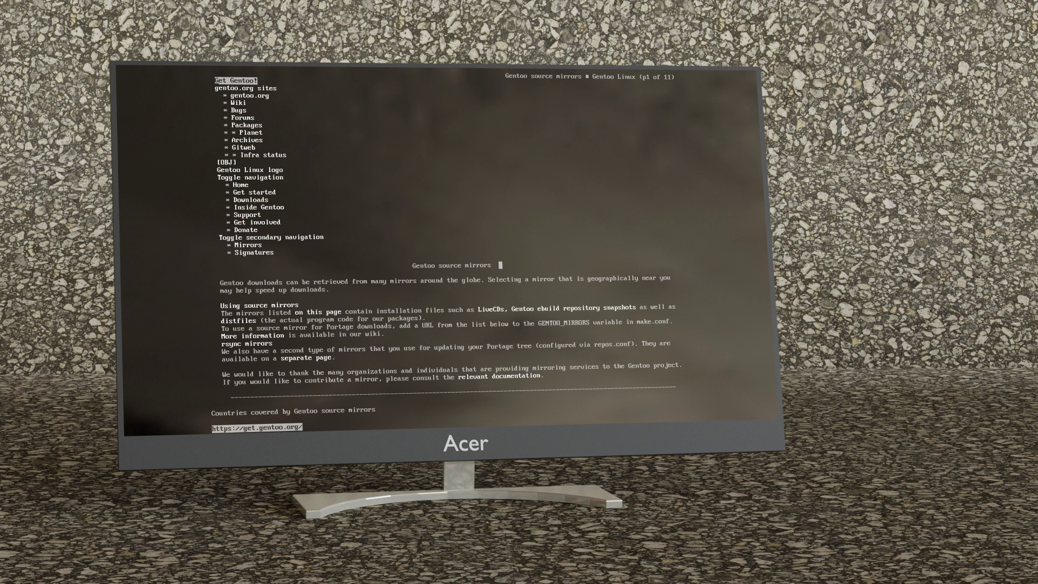
Step: Examine the navigation links of the Gentoo source mirrors page in the text browser, from Get Gentoo! down to Home
{"action": "key", "text": "Down"}
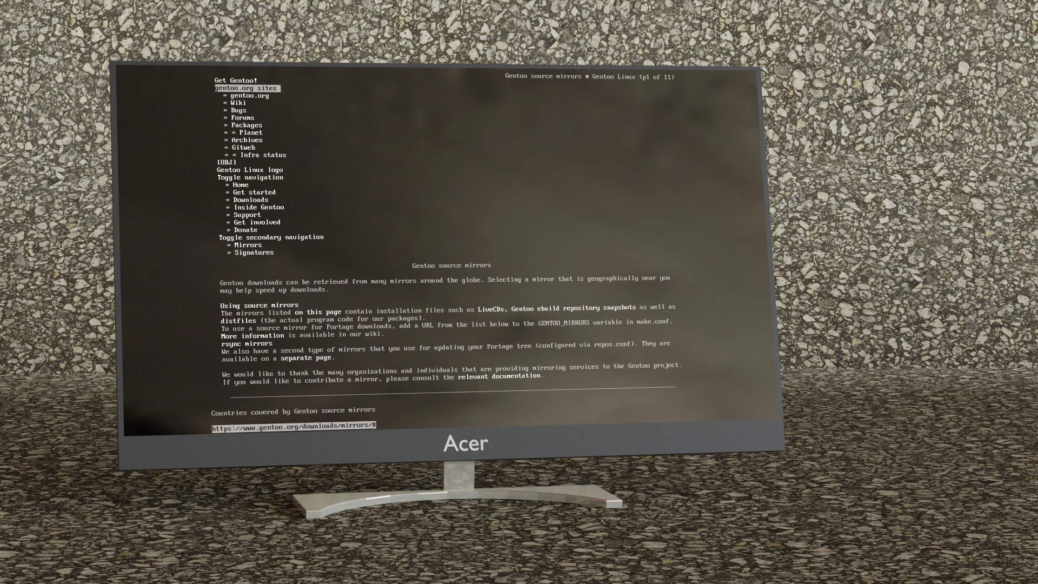
{"action": "key", "text": "Down"}
{"action": "key", "text": "Down"}
{"action": "key", "text": "Down"}
{"action": "key", "text": "Down"}
{"action": "key", "text": "Down"}
{"action": "key", "text": "Down"}
{"action": "key", "text": "Down"}
{"action": "key", "text": "Down"}
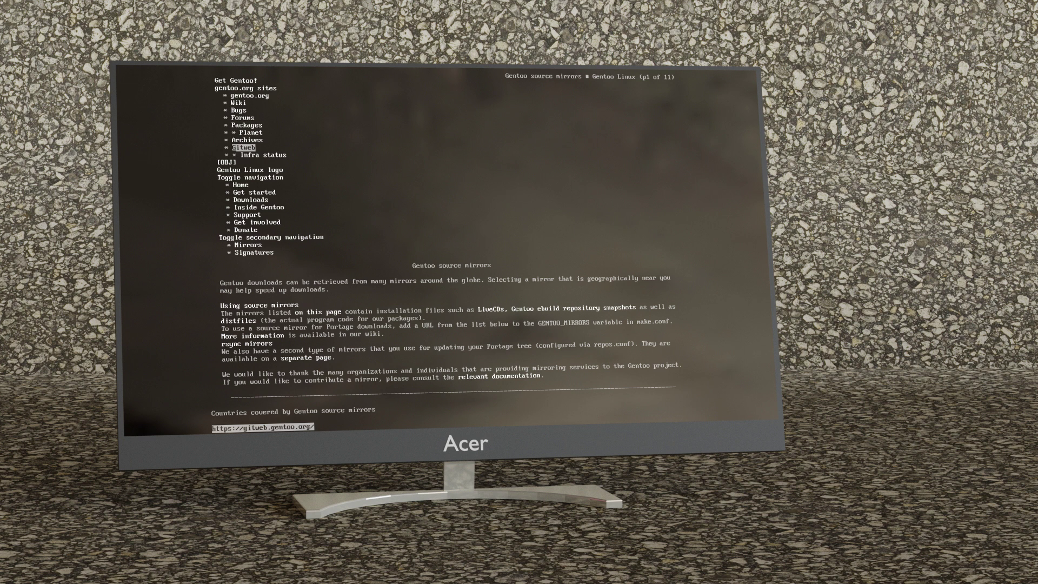
{"action": "key", "text": "Down"}
{"action": "key", "text": "Down"}
{"action": "key", "text": "Down"}
{"action": "key", "text": "Down"}
{"action": "key", "text": "Down"}
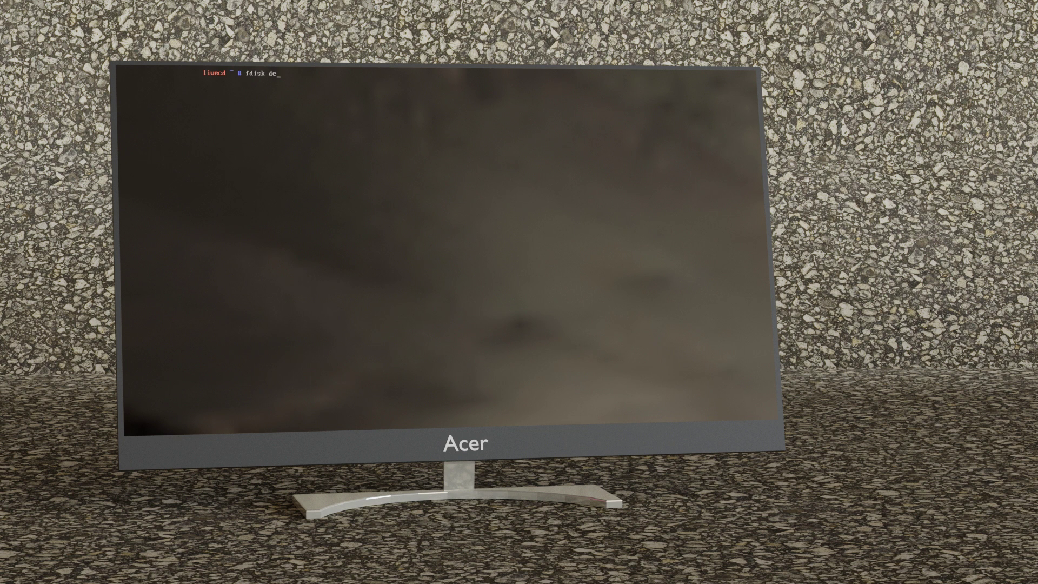
Step: Try to open the disk with the command fdisk dev/sda at the livecd prompt
{"action": "type", "text": "v/sda"}
{"action": "key", "text": "Return"}
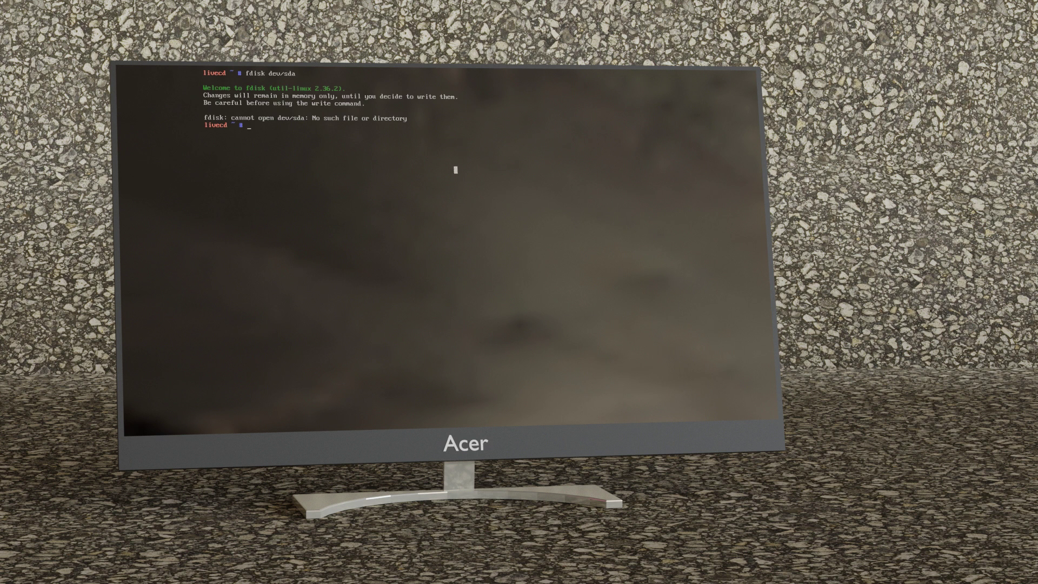
Step: Run fdisk without arguments, and display its usage with fdisk --help
{"action": "type", "text": "fdisk"}
{"action": "key", "text": "Return"}
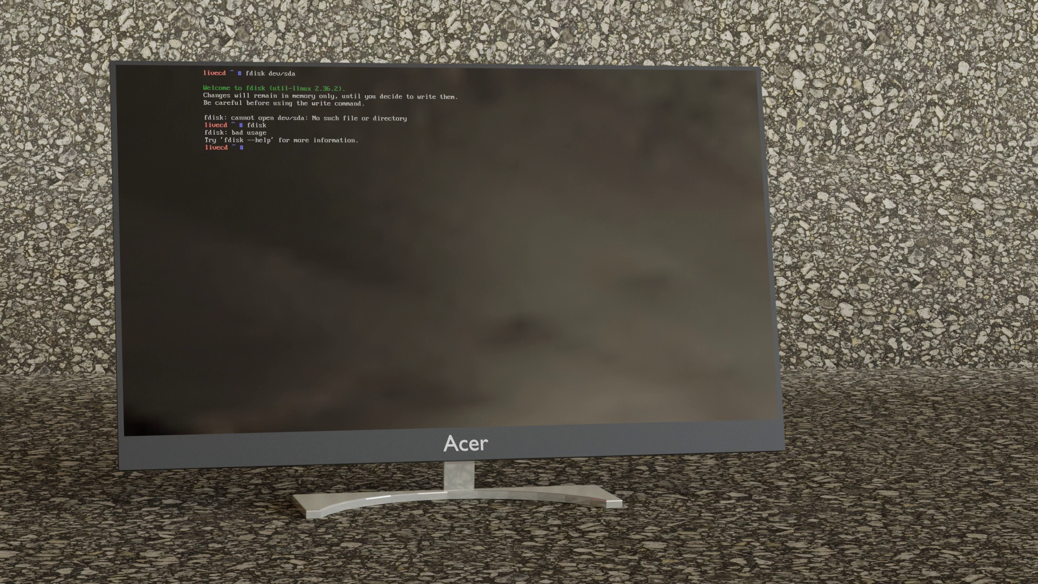
{"action": "key", "text": "Up"}
{"action": "type", "text": "--hel"}
{"action": "key", "text": "Return"}
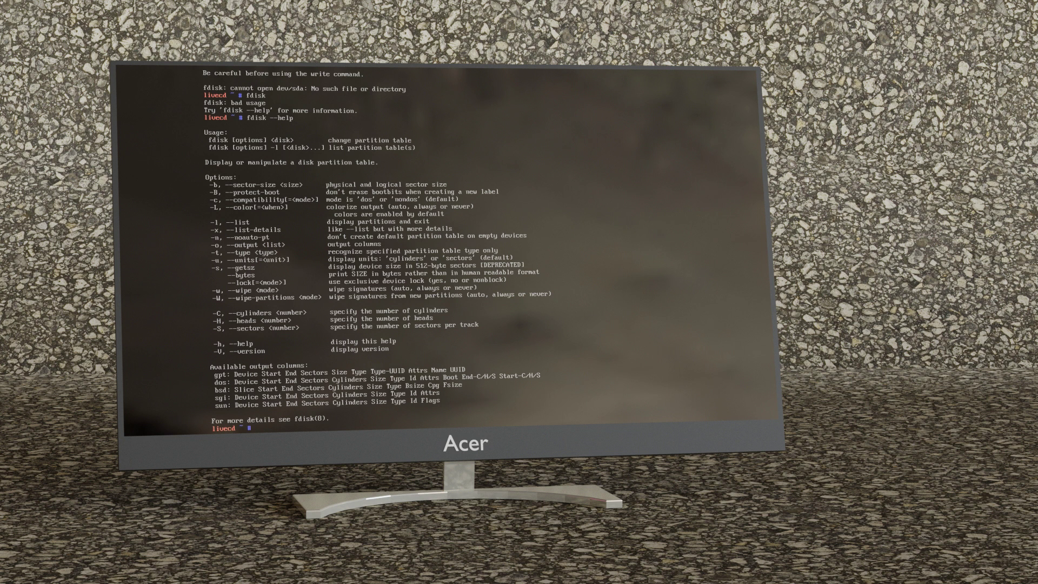
Step: Try fdisk -f, and list the disks and partitions with fdisk -l
{"action": "type", "text": "fdisk -f"}
{"action": "key", "text": "Return"}
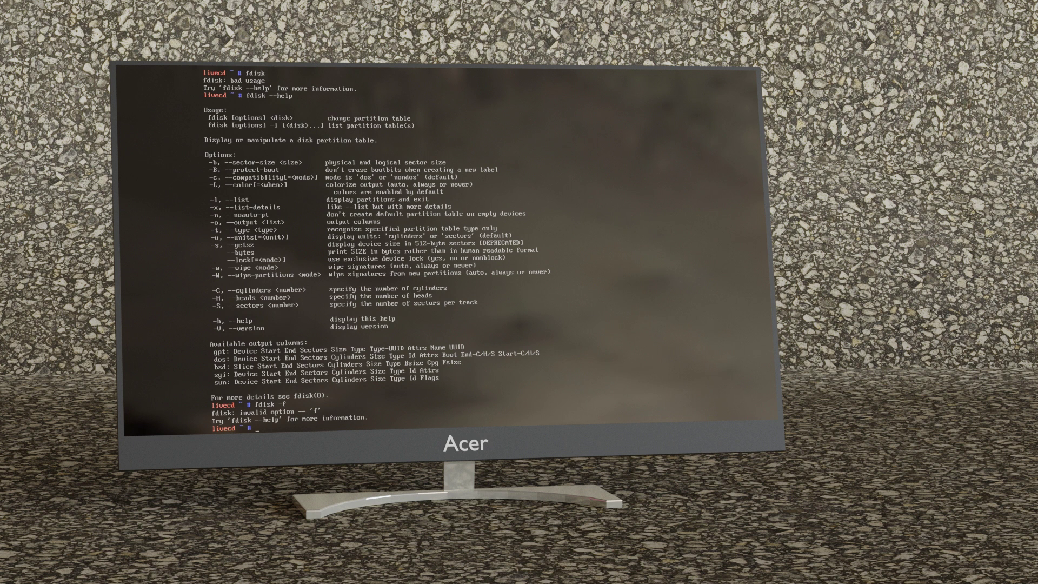
{"action": "key", "text": "Up"}
{"action": "type", "text": "l"}
{"action": "key", "text": "Return"}
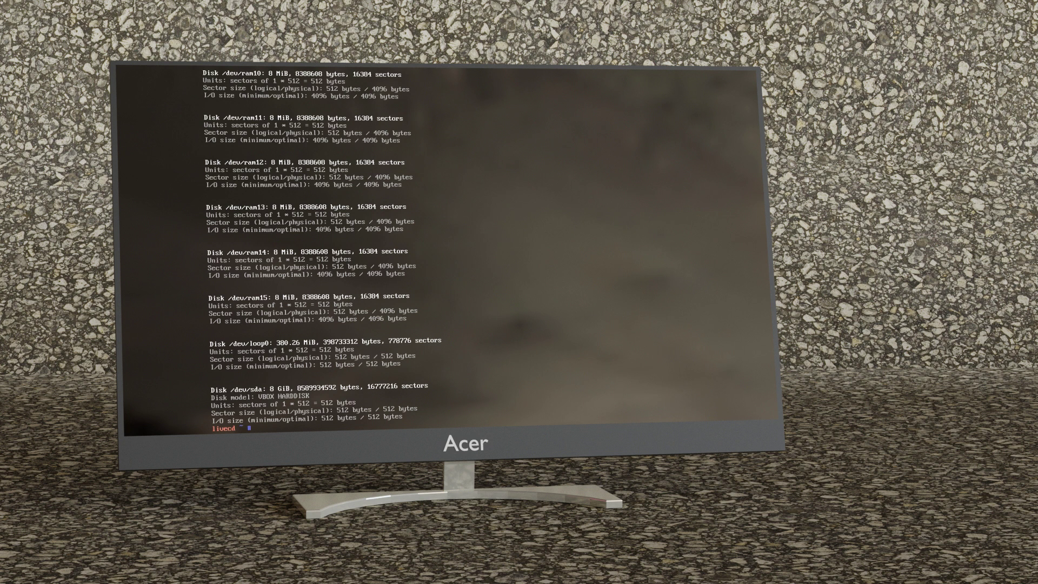